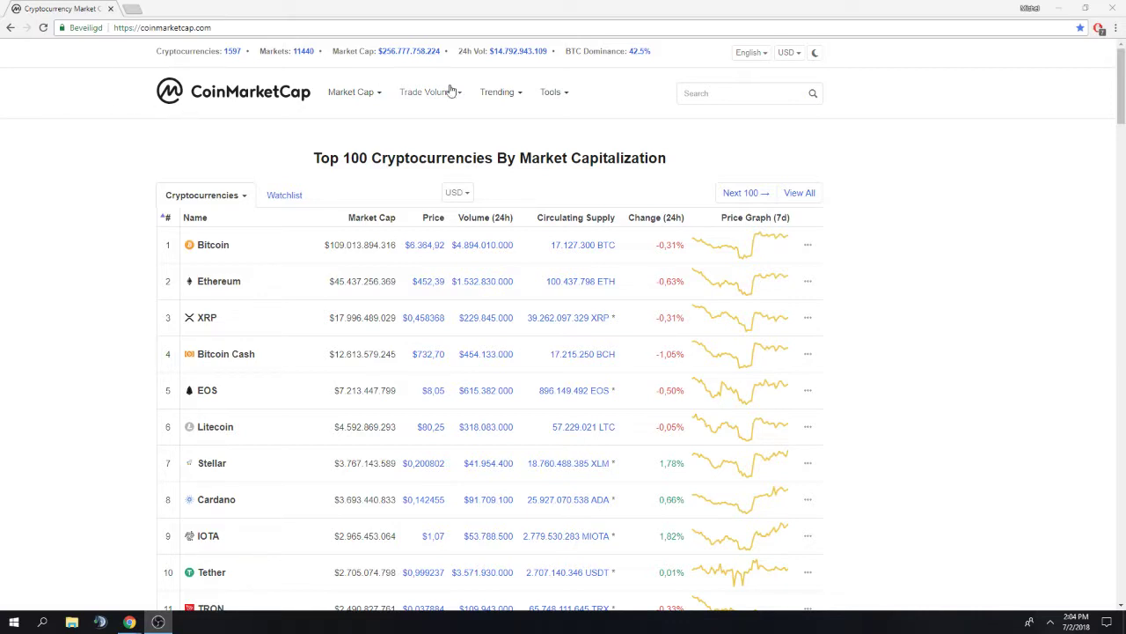
- Search CoinMarketCap for 'inflation' and open InflationCoin's (IFLT) page on its Charts tab
{"action": "left_click", "coordinate": [721, 95]}
{"action": "type", "text": "inflation"}
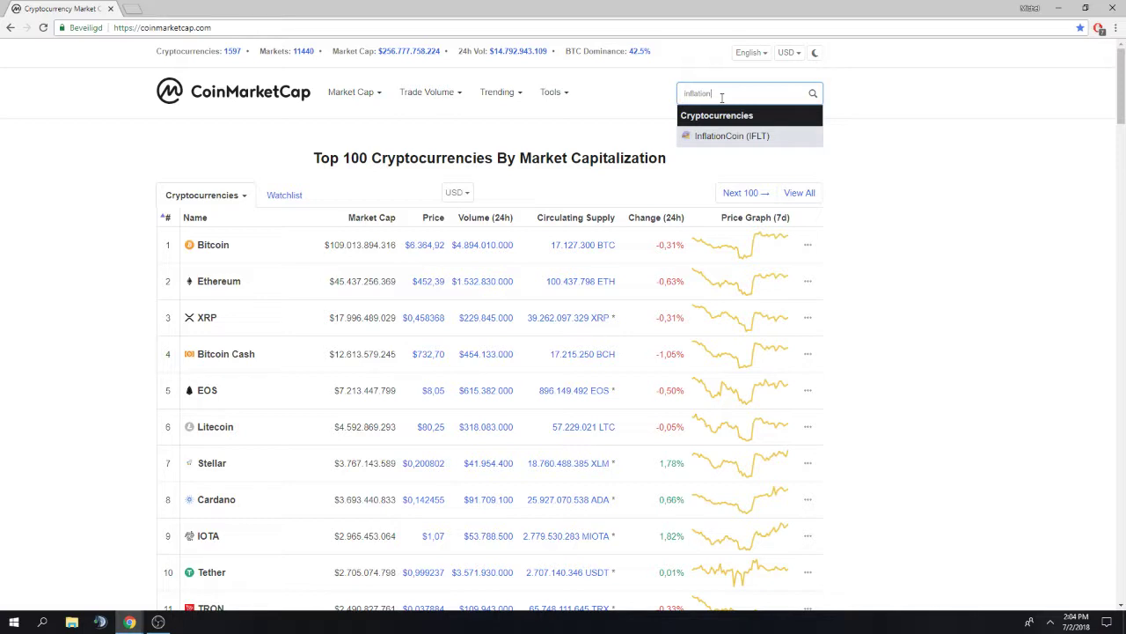
{"action": "key", "text": "Return"}
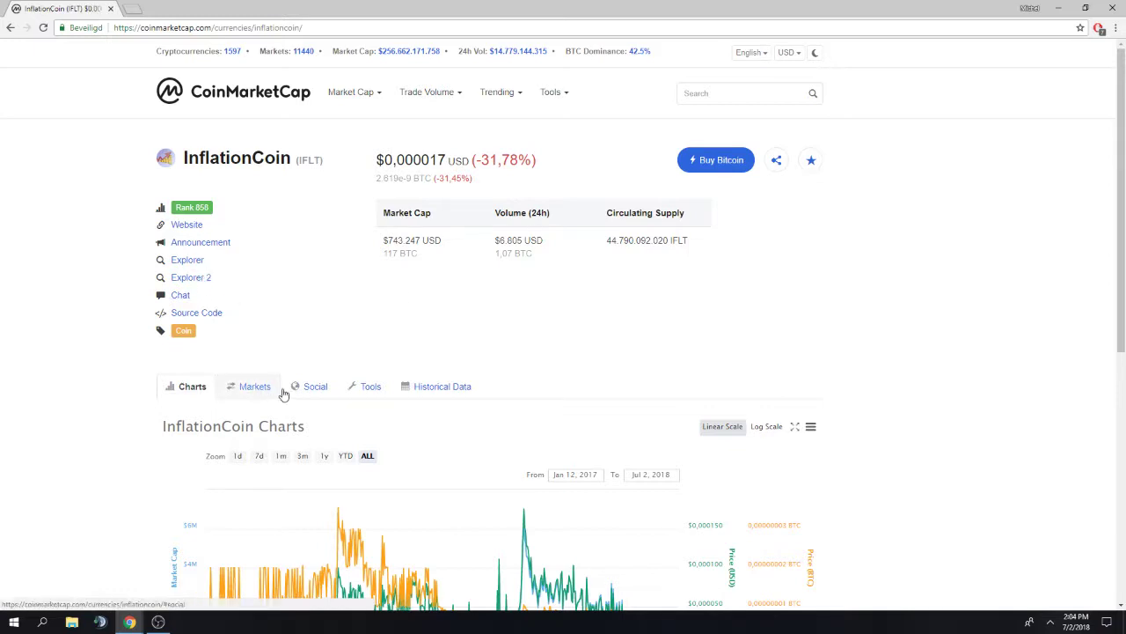
{"action": "left_click", "coordinate": [314, 388]}
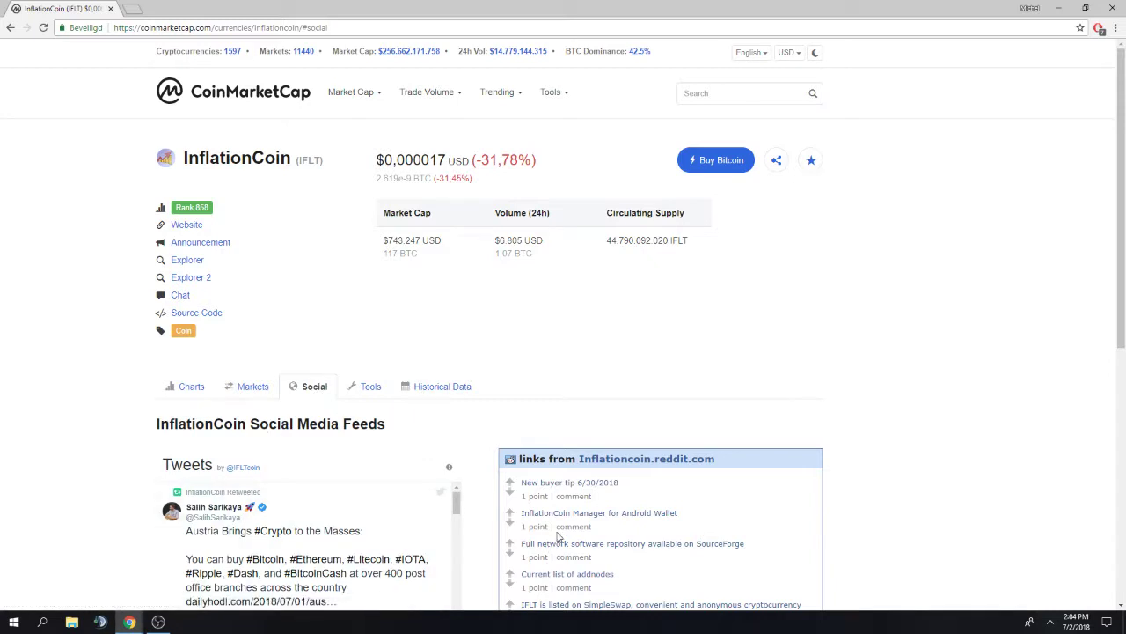
{"action": "scroll", "coordinate": [269, 500], "scroll_direction": "down", "scroll_amount": 3}
{"action": "left_click", "coordinate": [189, 387]}
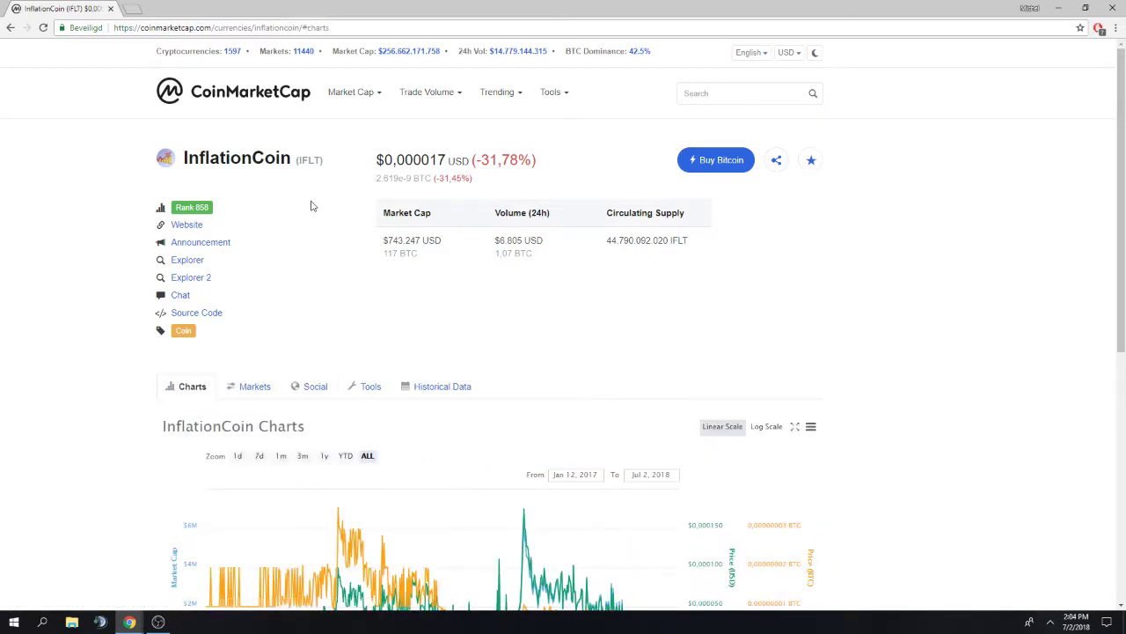
- Open the InflationCoin announcement thread in a new tab and scroll to its download links
{"action": "right_click", "coordinate": [212, 246]}
{"action": "left_click", "coordinate": [222, 250]}
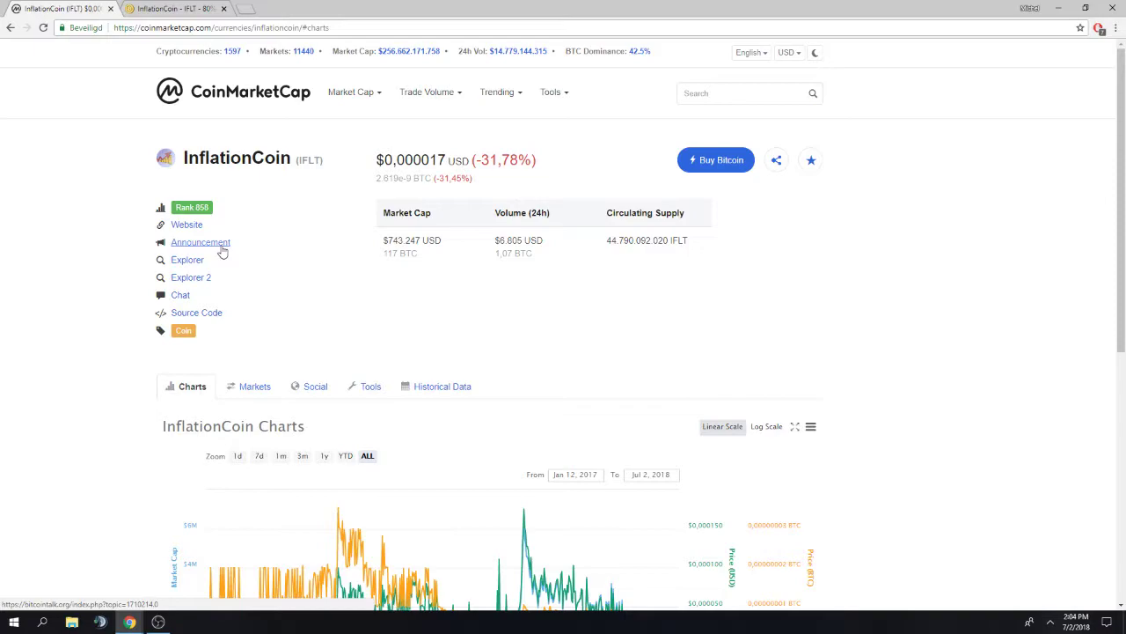
{"action": "left_click", "coordinate": [187, 11]}
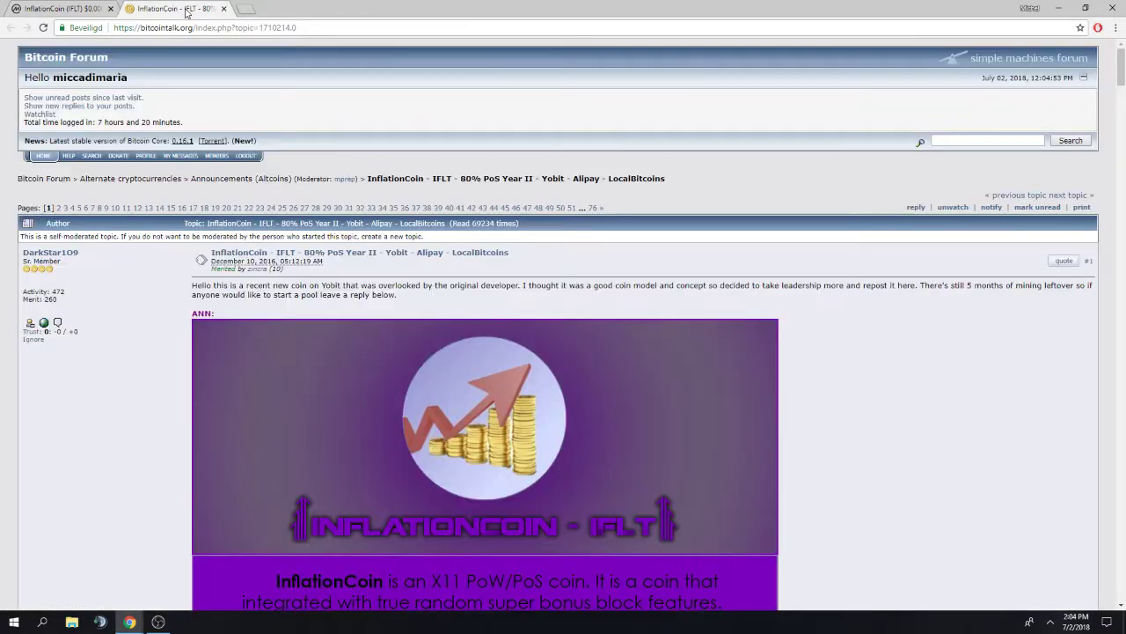
{"action": "scroll", "coordinate": [406, 461], "scroll_direction": "down", "scroll_amount": 7}
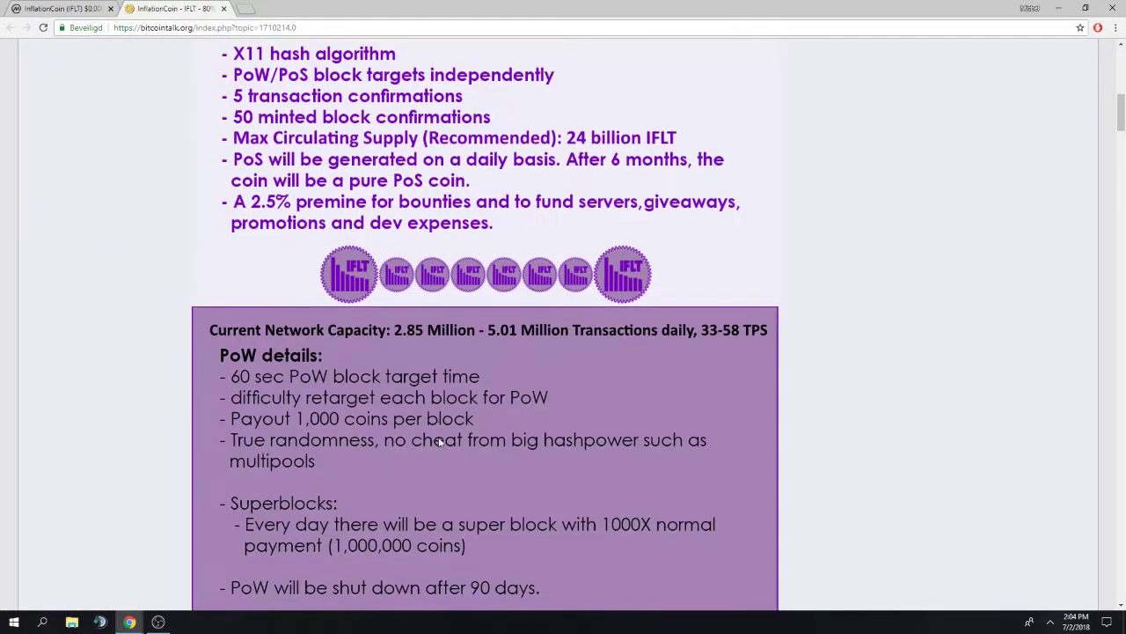
{"action": "scroll", "coordinate": [431, 370], "scroll_direction": "down", "scroll_amount": 4}
{"action": "scroll", "coordinate": [428, 356], "scroll_direction": "up", "scroll_amount": 8}
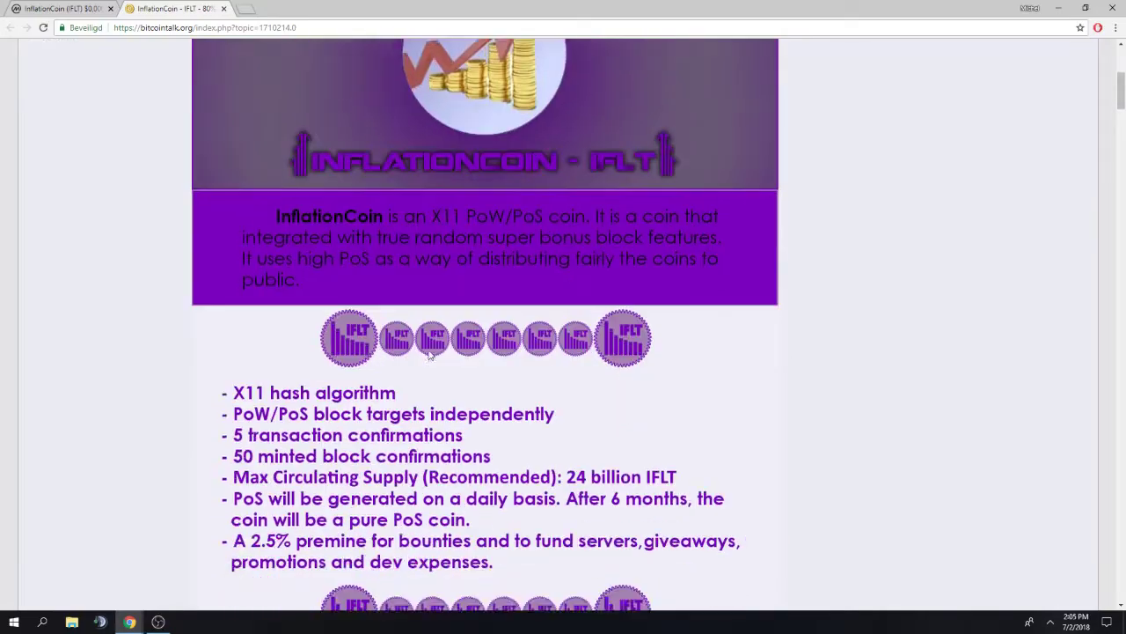
{"action": "scroll", "coordinate": [429, 356], "scroll_direction": "up", "scroll_amount": 3}
{"action": "scroll", "coordinate": [383, 366], "scroll_direction": "down", "scroll_amount": 1}
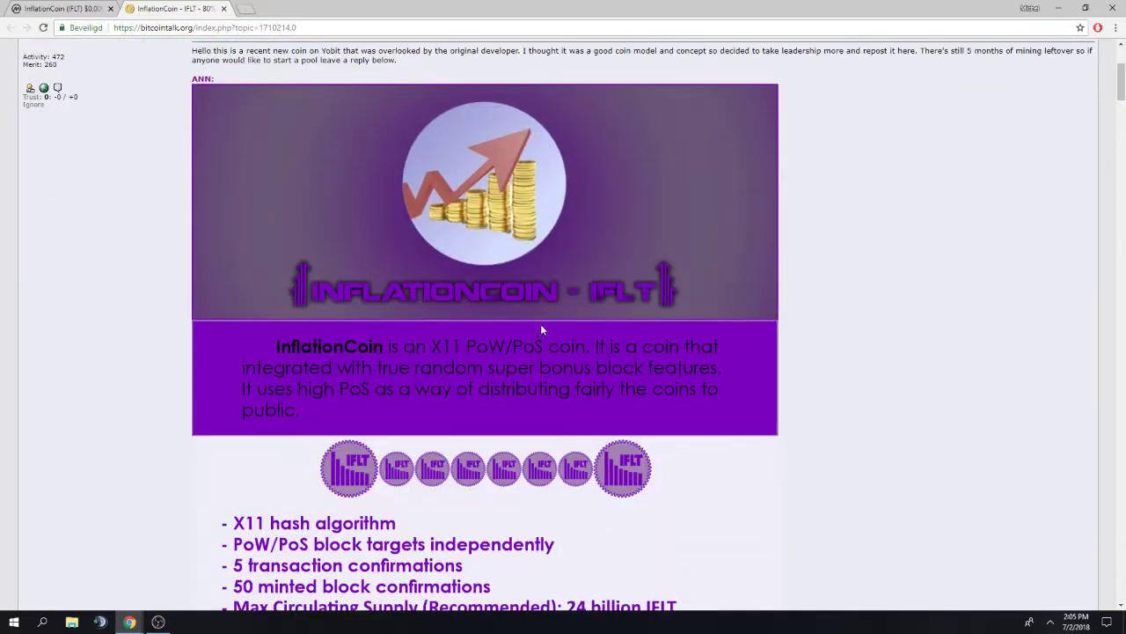
{"action": "scroll", "coordinate": [527, 339], "scroll_direction": "down", "scroll_amount": 8}
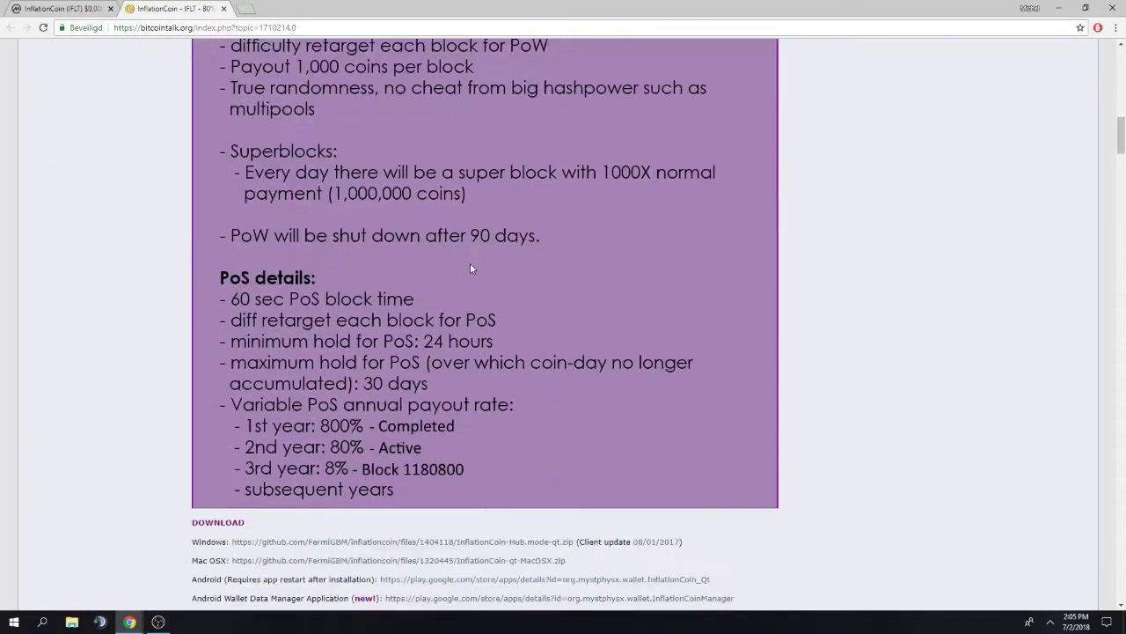
{"action": "scroll", "coordinate": [470, 268], "scroll_direction": "down", "scroll_amount": 3}
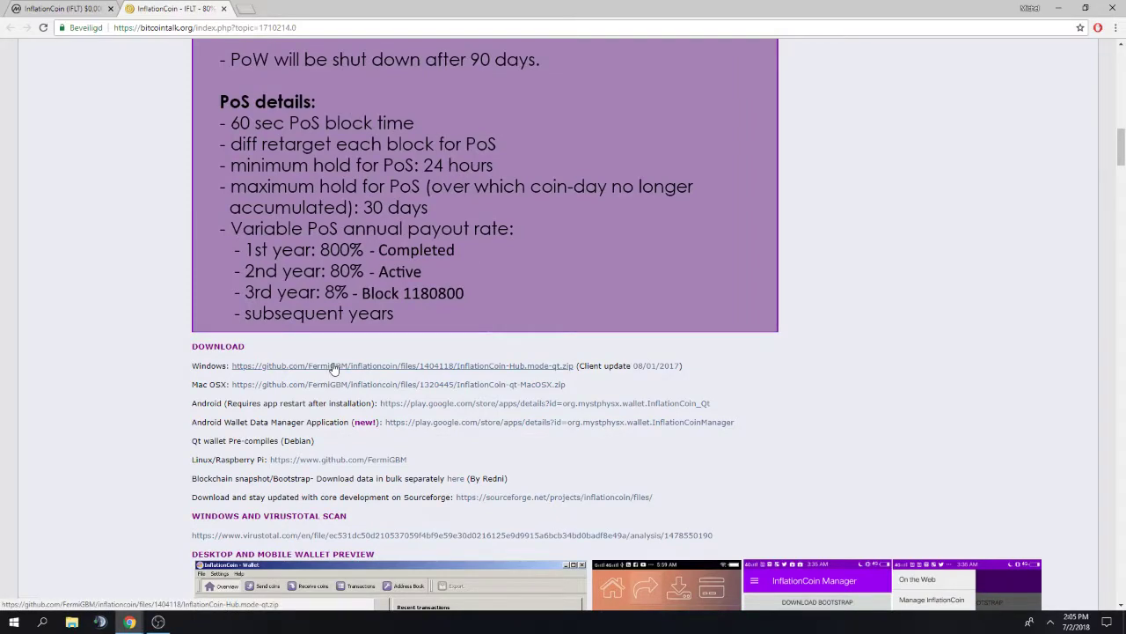
- Save the Windows InflationCoin-Hub.mode-qt zip into Desktop\Download Instruction Video
{"action": "left_click", "coordinate": [334, 368]}
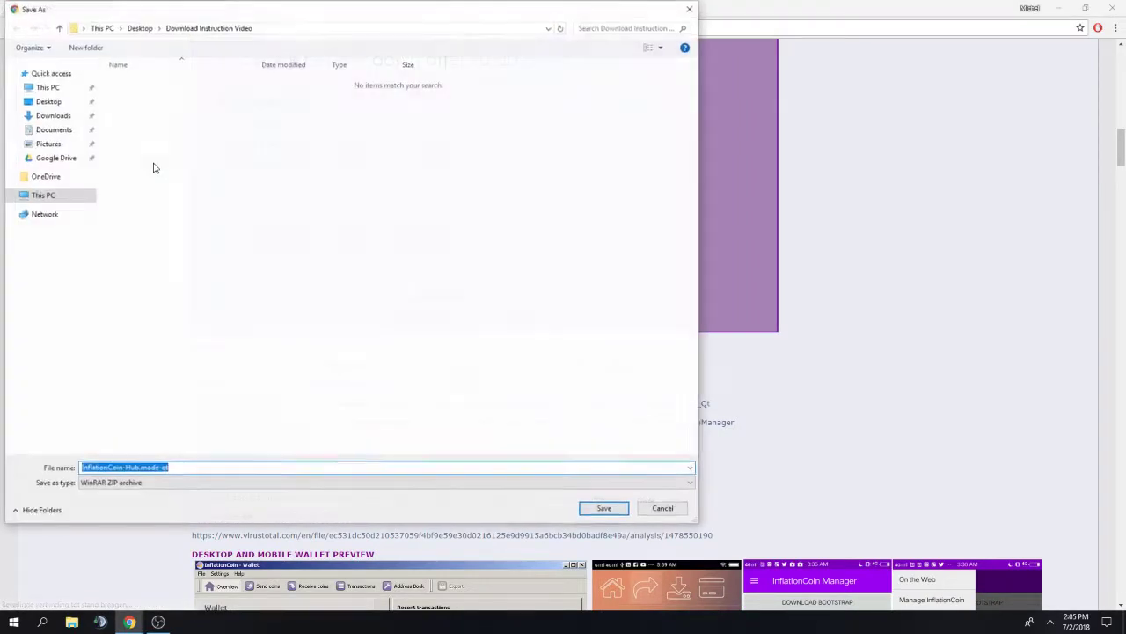
{"action": "left_click", "coordinate": [48, 102]}
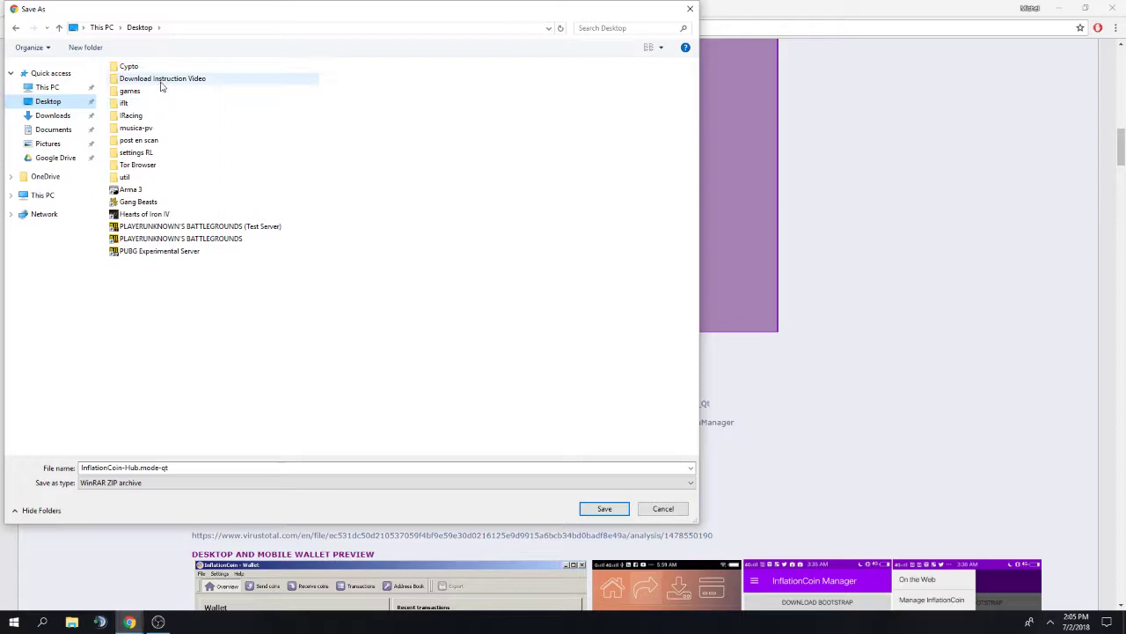
{"action": "double_click", "coordinate": [149, 80]}
{"action": "left_click", "coordinate": [254, 467]}
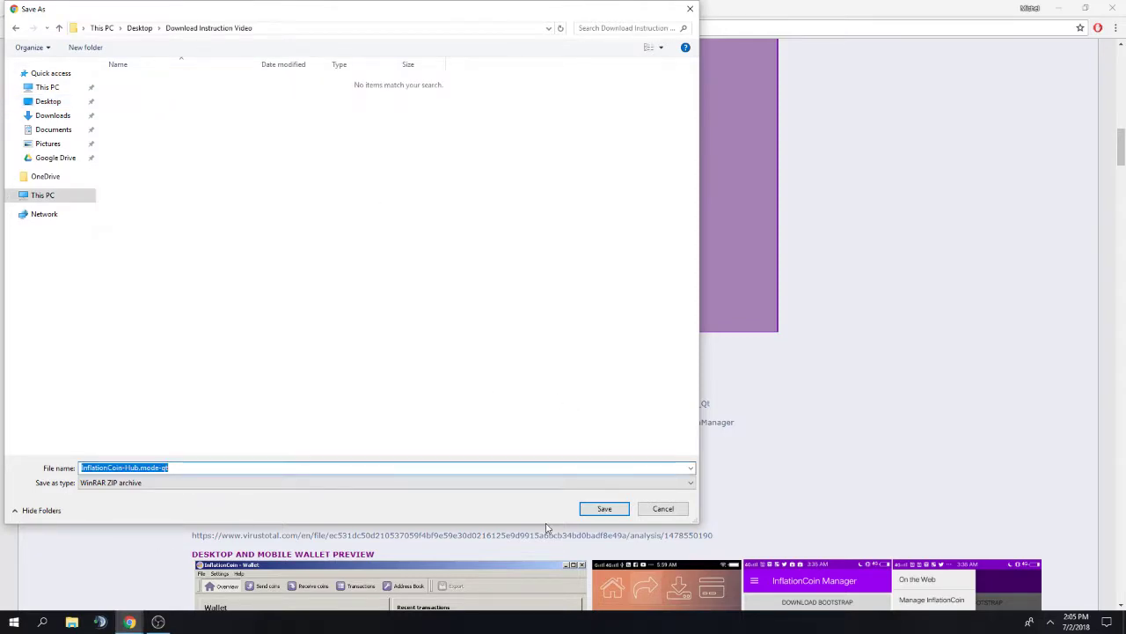
{"action": "left_click", "coordinate": [604, 510]}
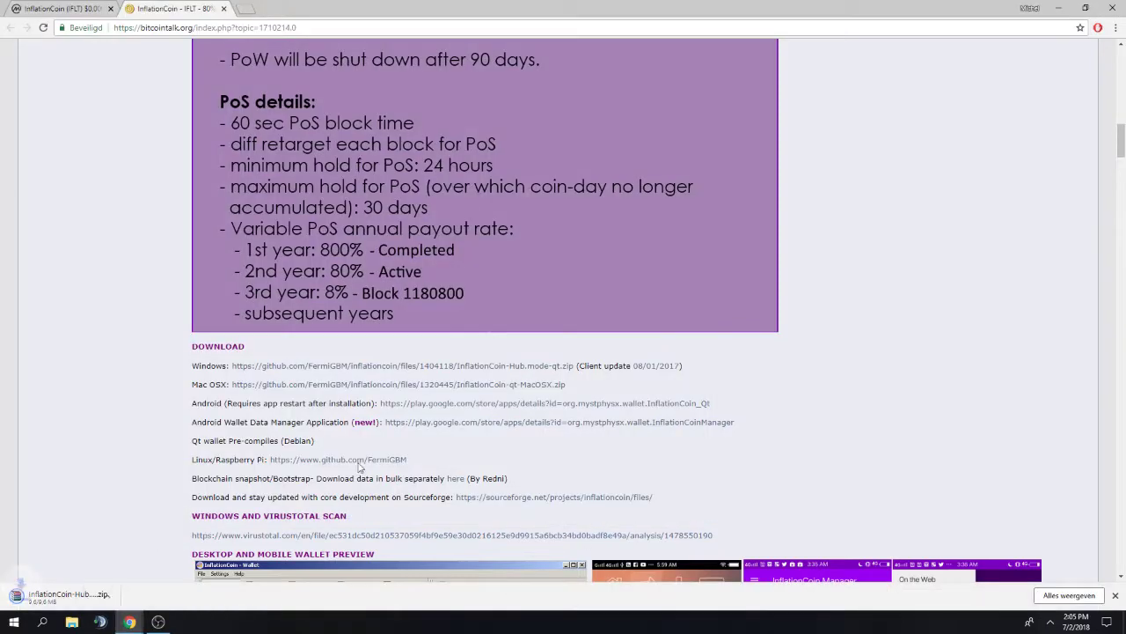
{"action": "left_click", "coordinate": [1115, 596]}
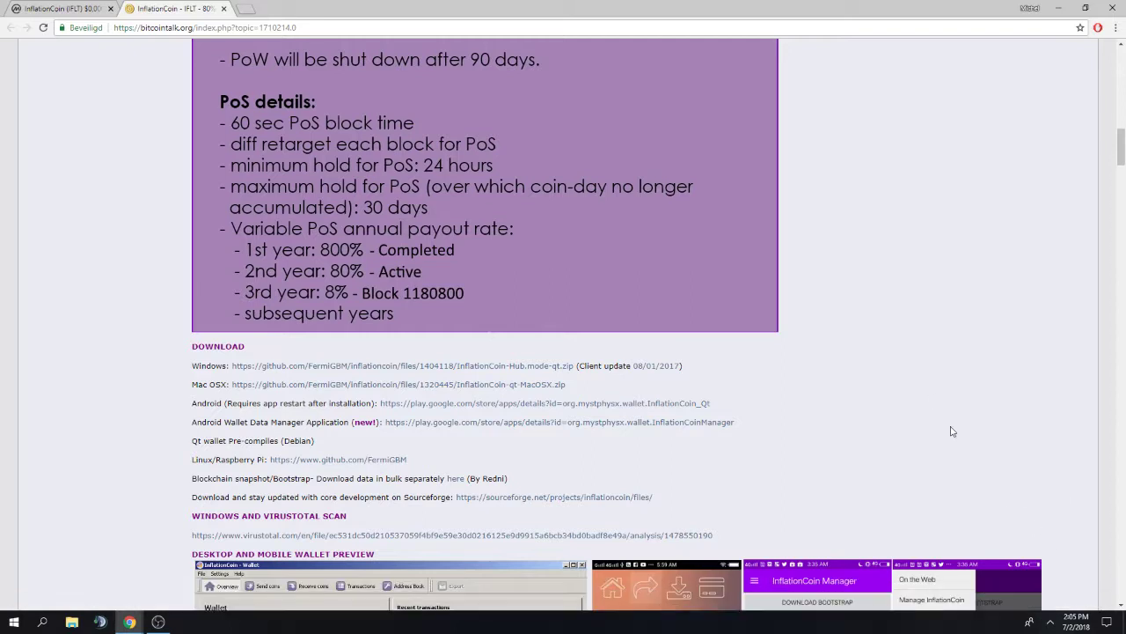
- Open the bootstrap link on MEGA, start the download, and return to the thread
{"action": "middle_click", "coordinate": [456, 485]}
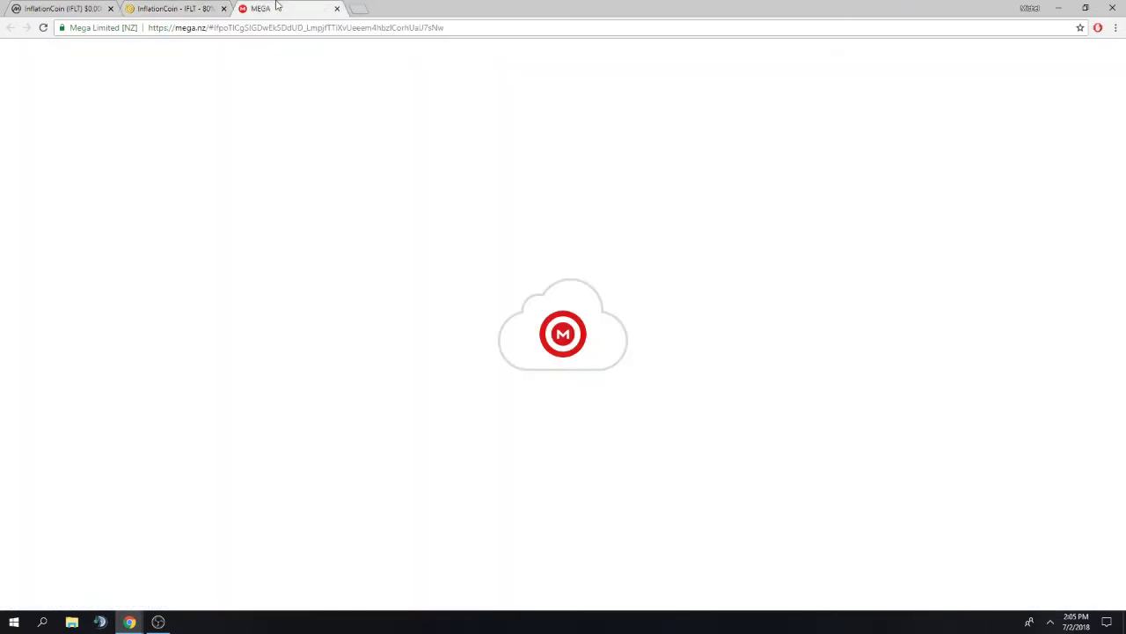
{"action": "left_click", "coordinate": [276, 7]}
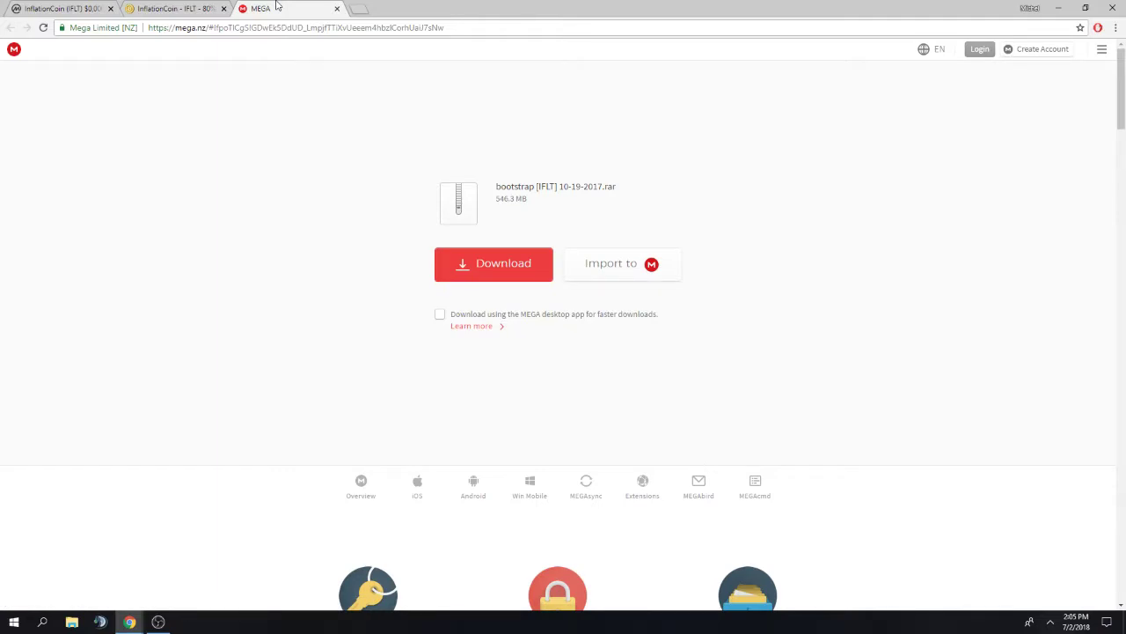
{"action": "left_click", "coordinate": [493, 263]}
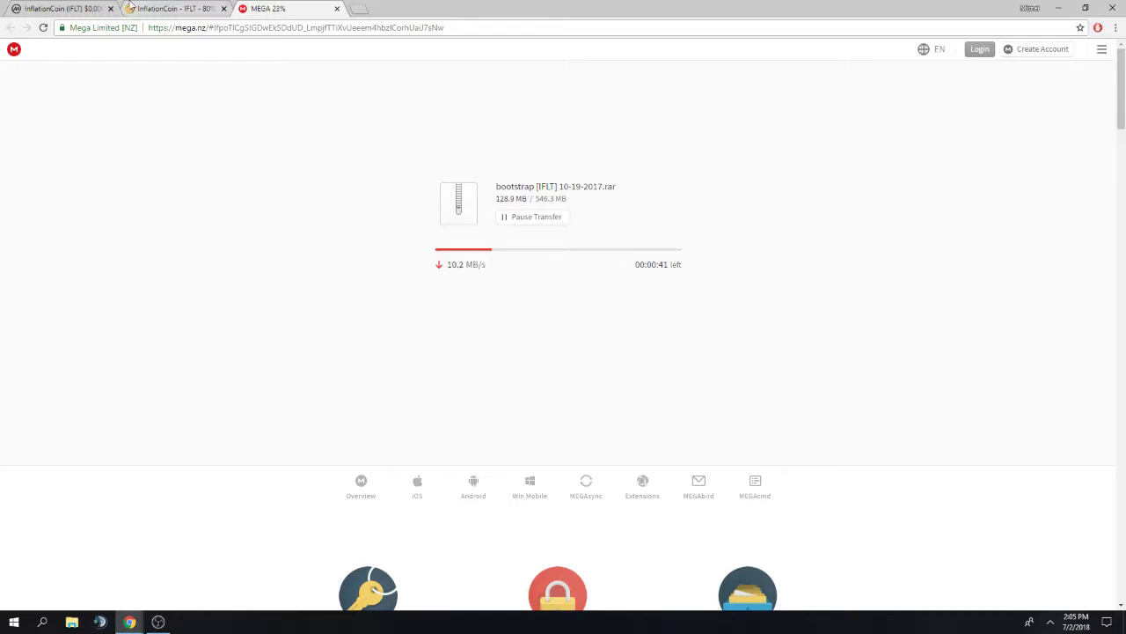
{"action": "left_click", "coordinate": [167, 8]}
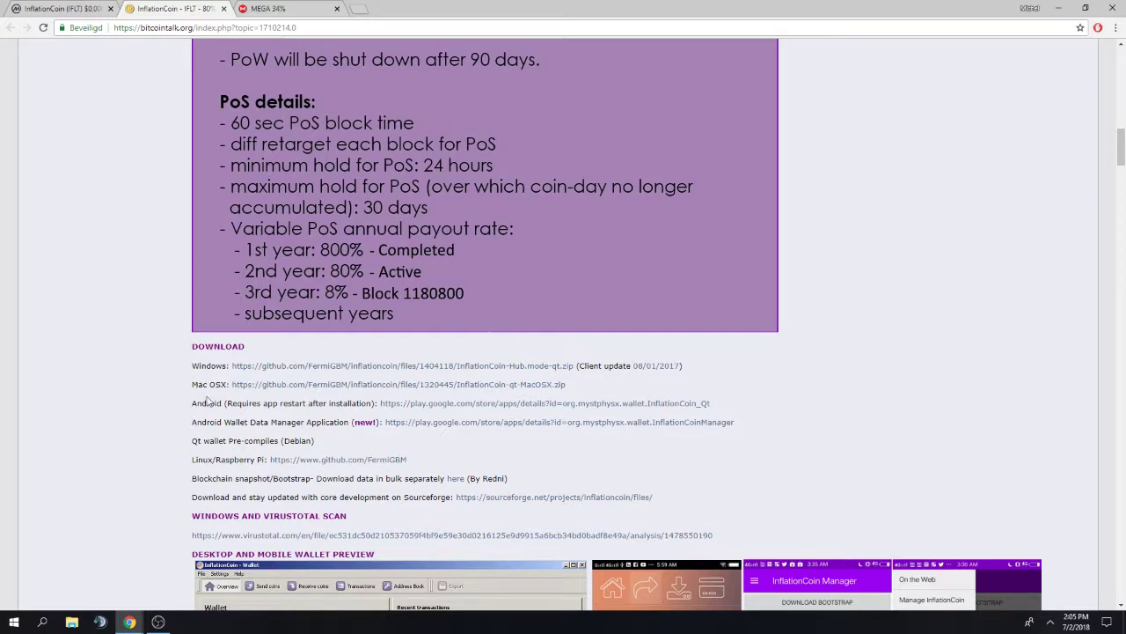
{"action": "left_click_drag", "start_coordinate": [222, 403], "coordinate": [296, 424]}
{"action": "left_click", "coordinate": [303, 424]}
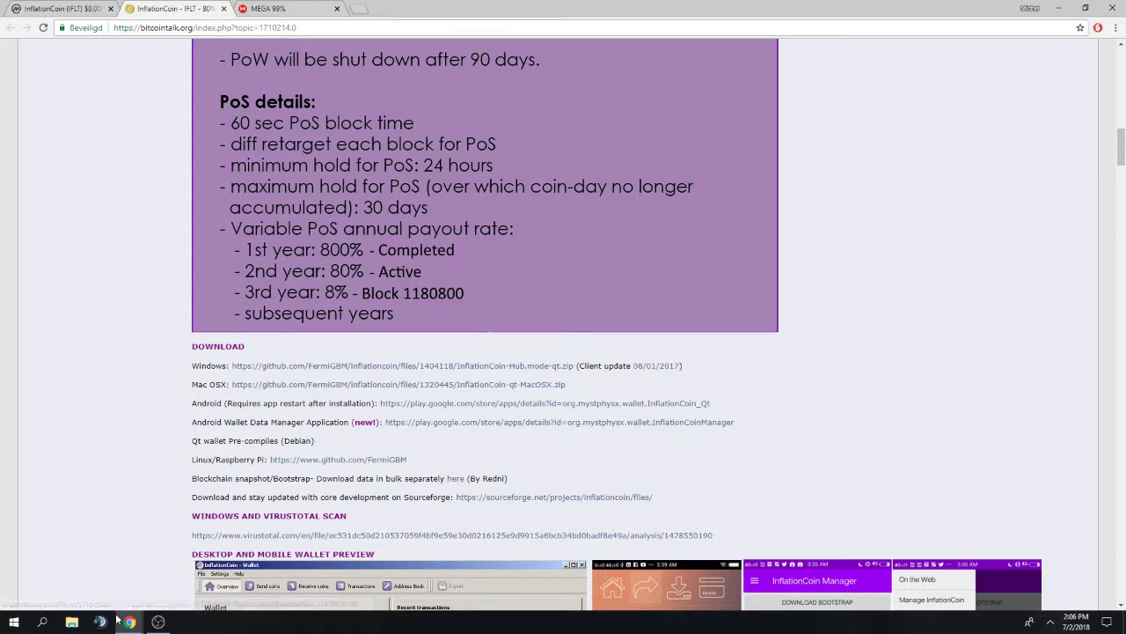
- Save bootstrap [IFLT] 10-19-2017.rar into the Download Instruction Video folder and return to the thread
{"action": "left_click", "coordinate": [295, 8]}
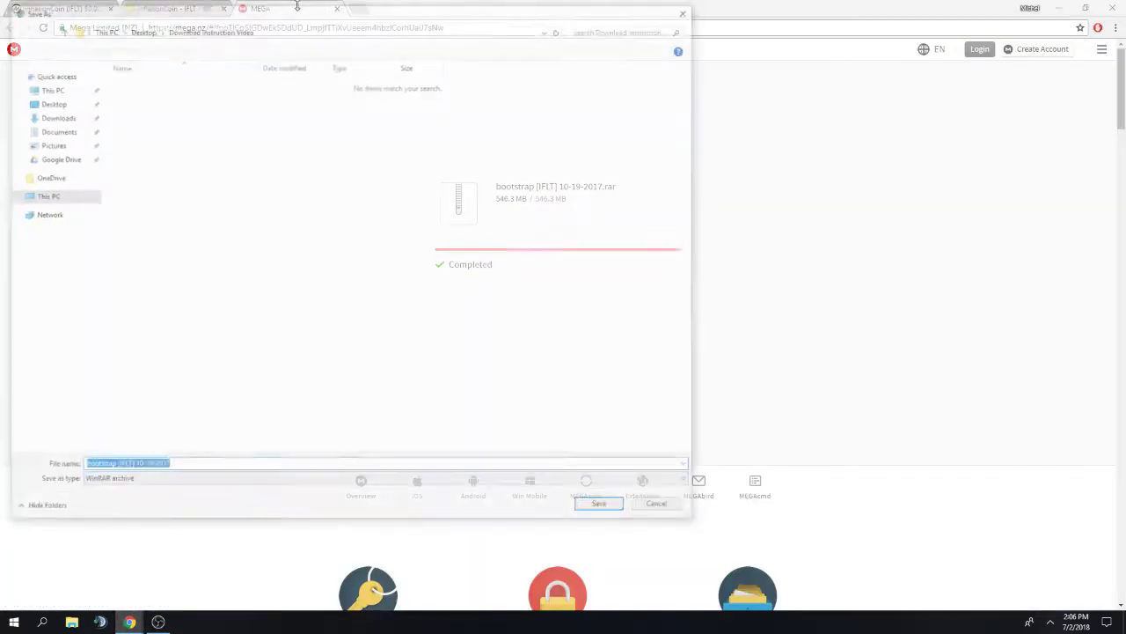
{"action": "left_click", "coordinate": [603, 510]}
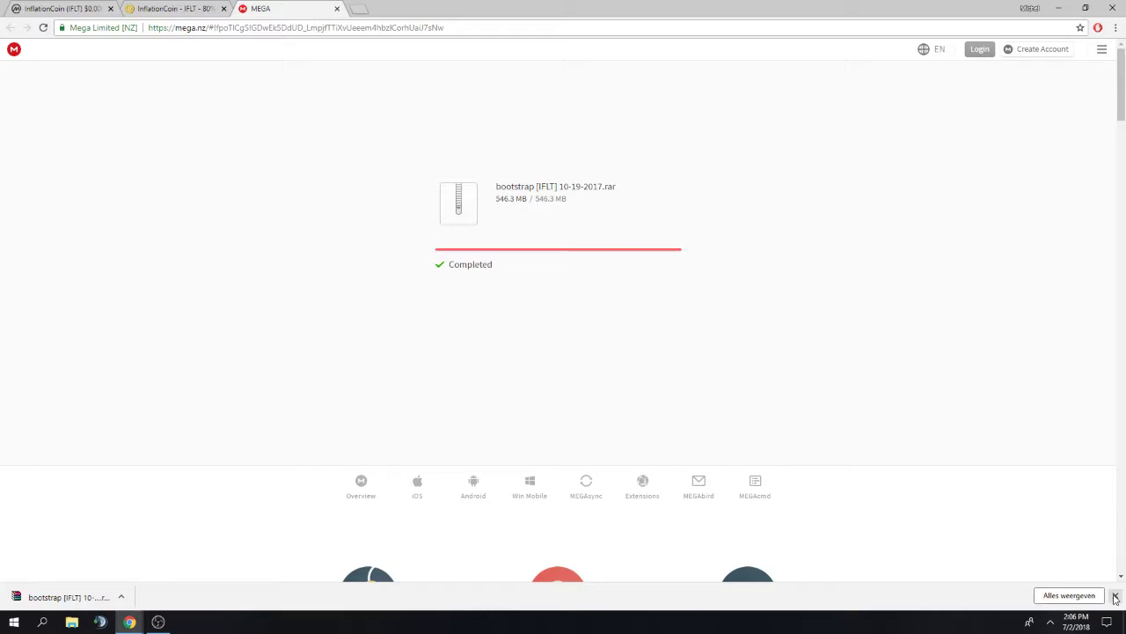
{"action": "left_click", "coordinate": [1116, 597]}
{"action": "left_click", "coordinate": [163, 7]}
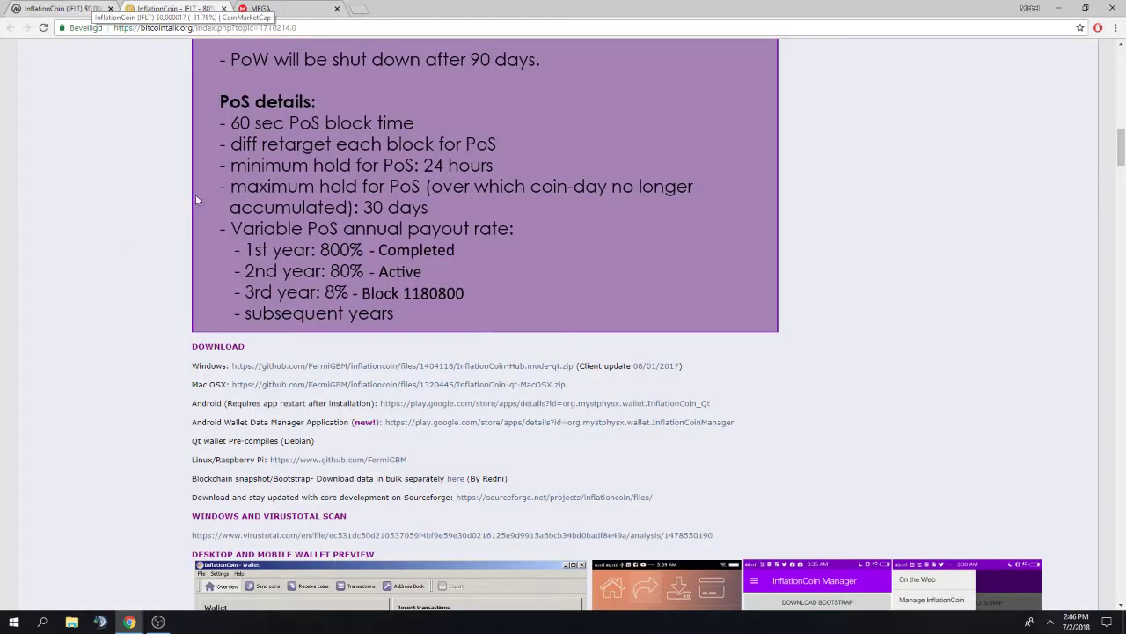
- Scroll through the rest of the InflationCoin announcement thread on Bitcointalk
{"action": "scroll", "coordinate": [311, 375], "scroll_direction": "down", "scroll_amount": 2}
{"action": "scroll", "coordinate": [231, 378], "scroll_direction": "down", "scroll_amount": 9}
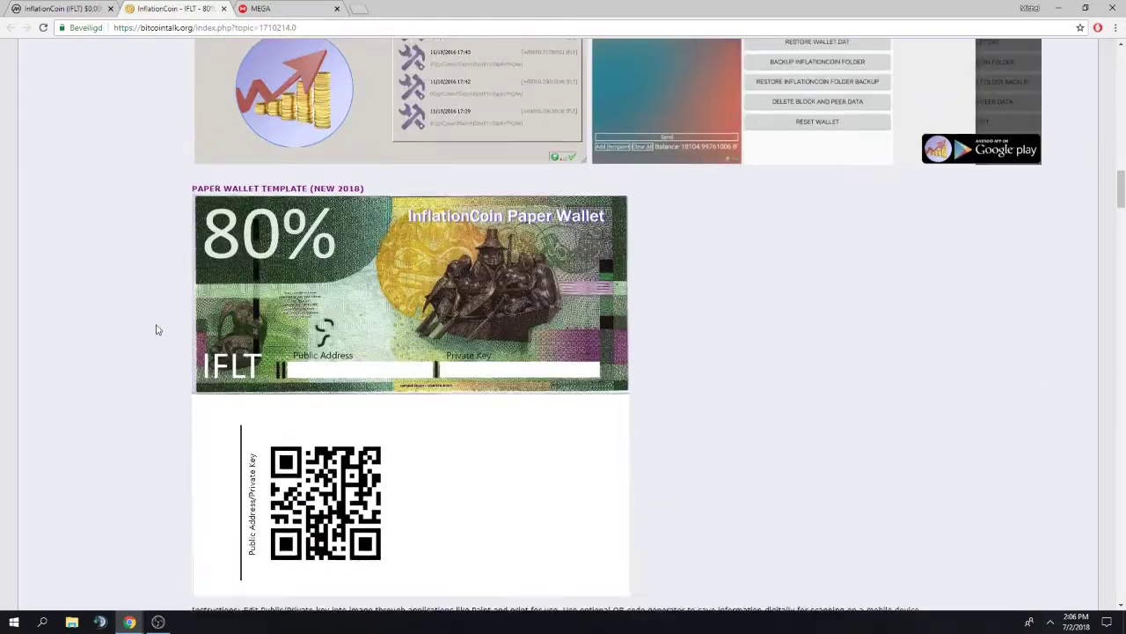
{"action": "scroll", "coordinate": [363, 307], "scroll_direction": "down", "scroll_amount": 6}
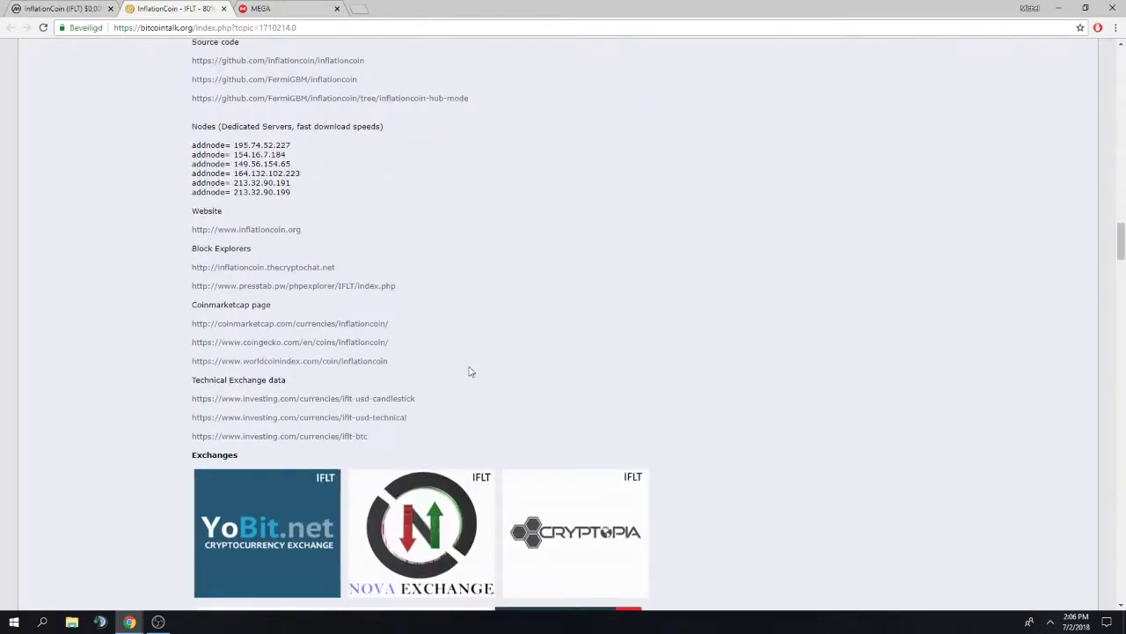
{"action": "scroll", "coordinate": [470, 372], "scroll_direction": "up", "scroll_amount": 4}
{"action": "scroll", "coordinate": [334, 172], "scroll_direction": "down", "scroll_amount": 6}
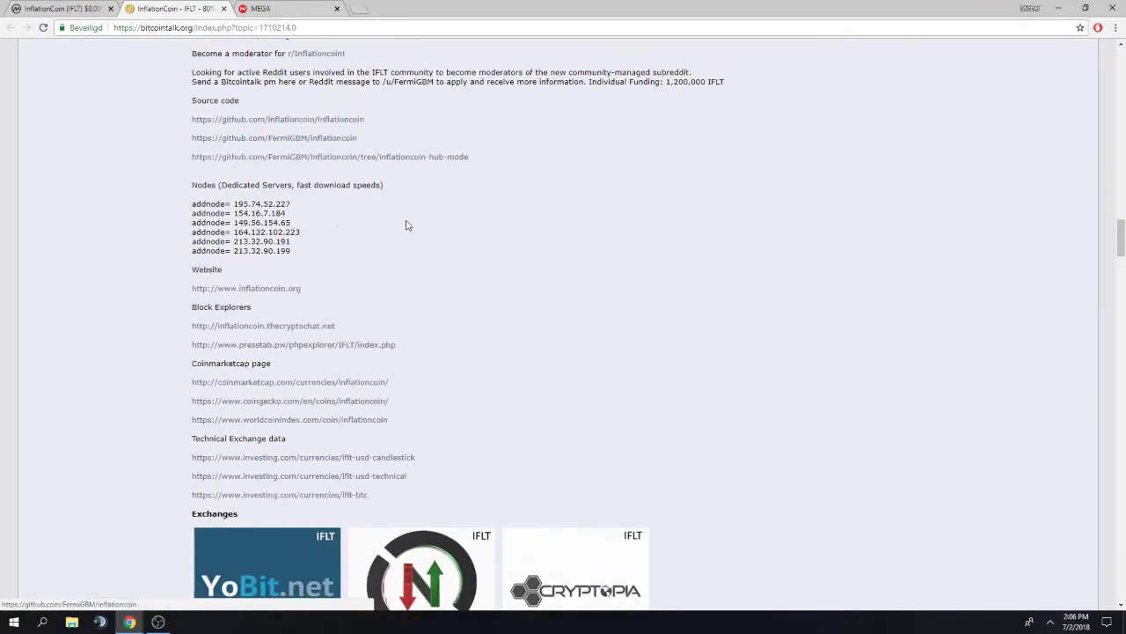
{"action": "scroll", "coordinate": [426, 246], "scroll_direction": "up", "scroll_amount": 4}
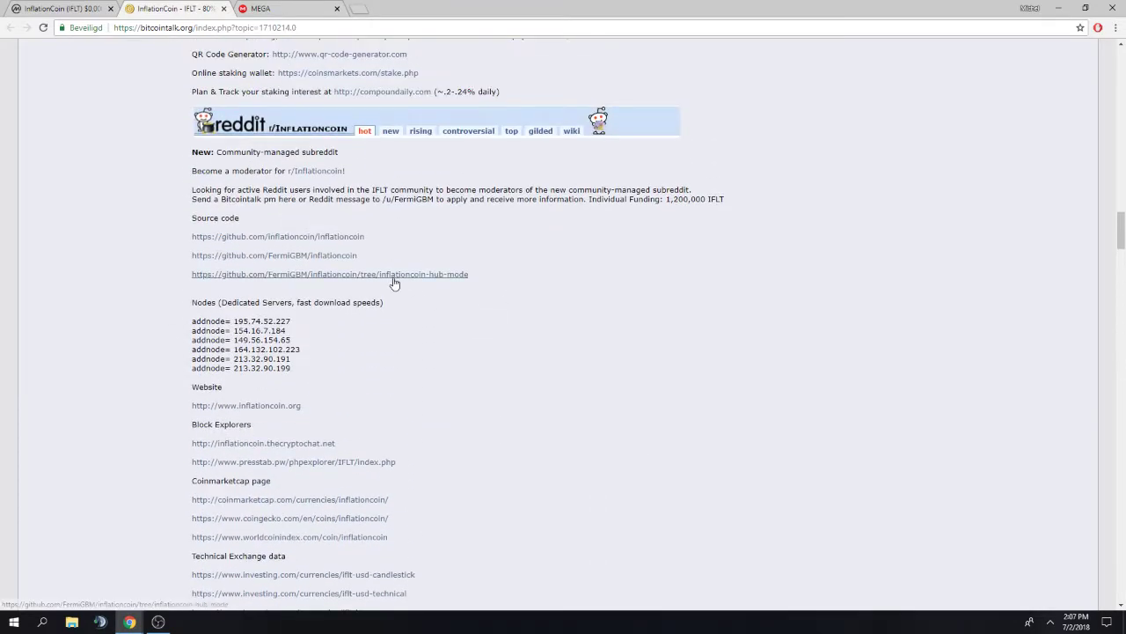
{"action": "scroll", "coordinate": [391, 282], "scroll_direction": "down", "scroll_amount": 3}
{"action": "scroll", "coordinate": [489, 313], "scroll_direction": "down", "scroll_amount": 8}
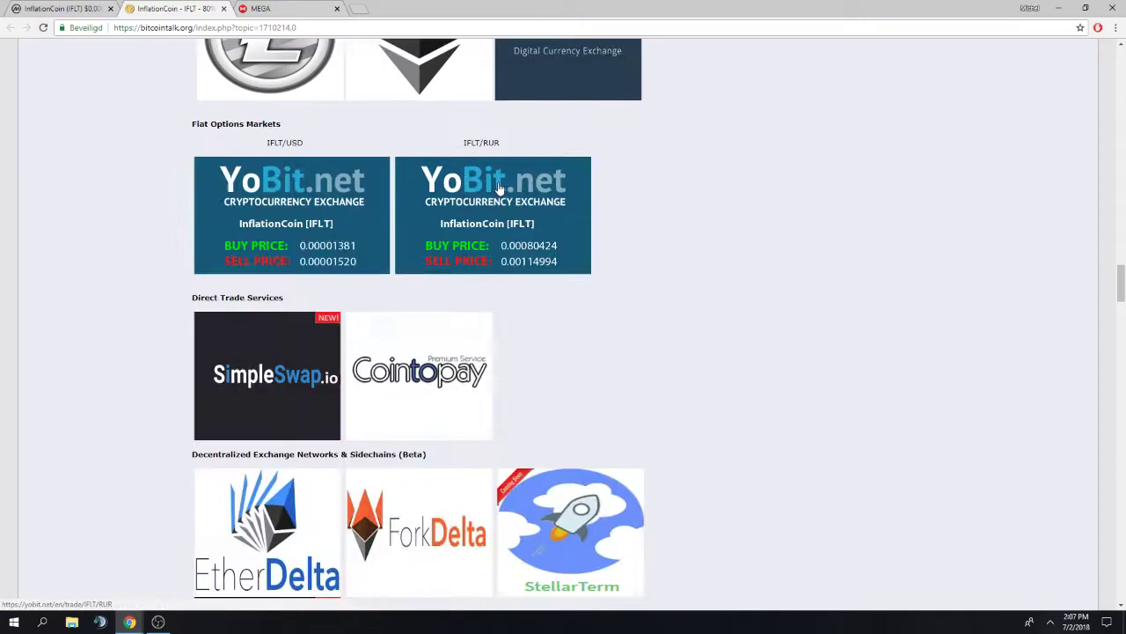
{"action": "scroll", "coordinate": [829, 337], "scroll_direction": "down", "scroll_amount": 3}
{"action": "scroll", "coordinate": [850, 365], "scroll_direction": "up", "scroll_amount": 18}
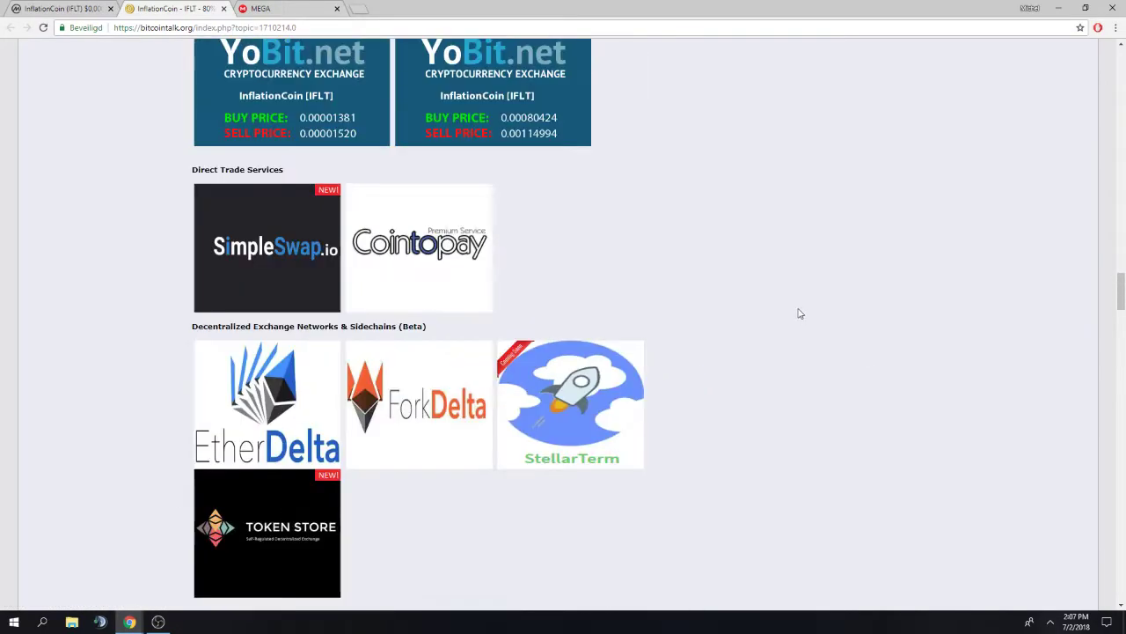
{"action": "scroll", "coordinate": [983, 131], "scroll_direction": "up", "scroll_amount": 15}
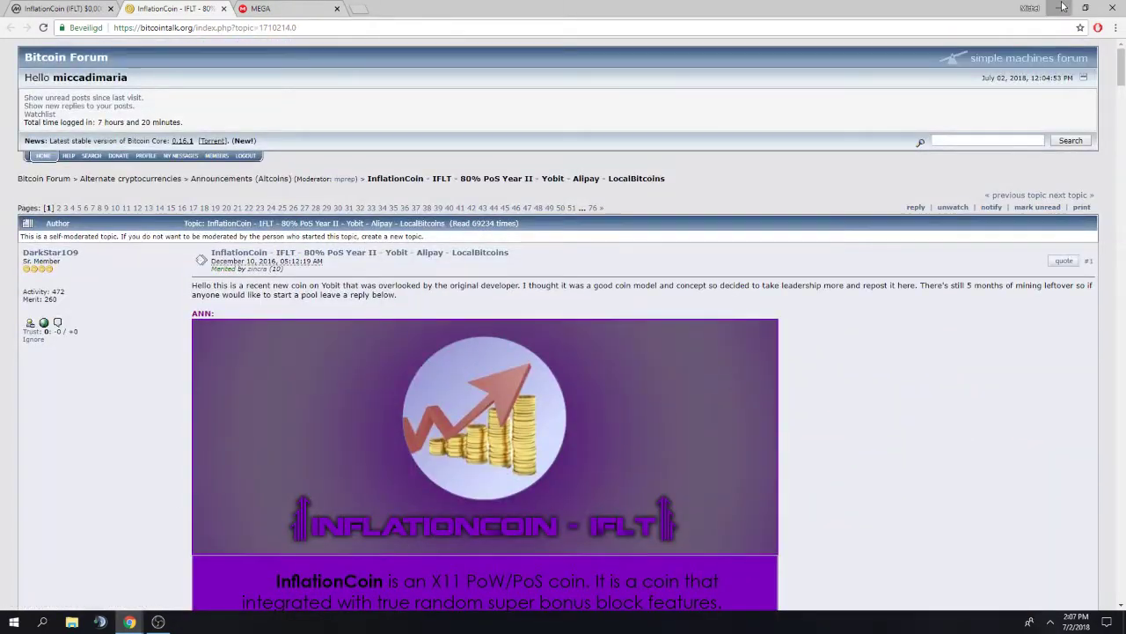
- Minimize Chrome and open the Download Instruction Video folder, selecting the InflationCoin2 config file
{"action": "left_click", "coordinate": [1062, 7]}
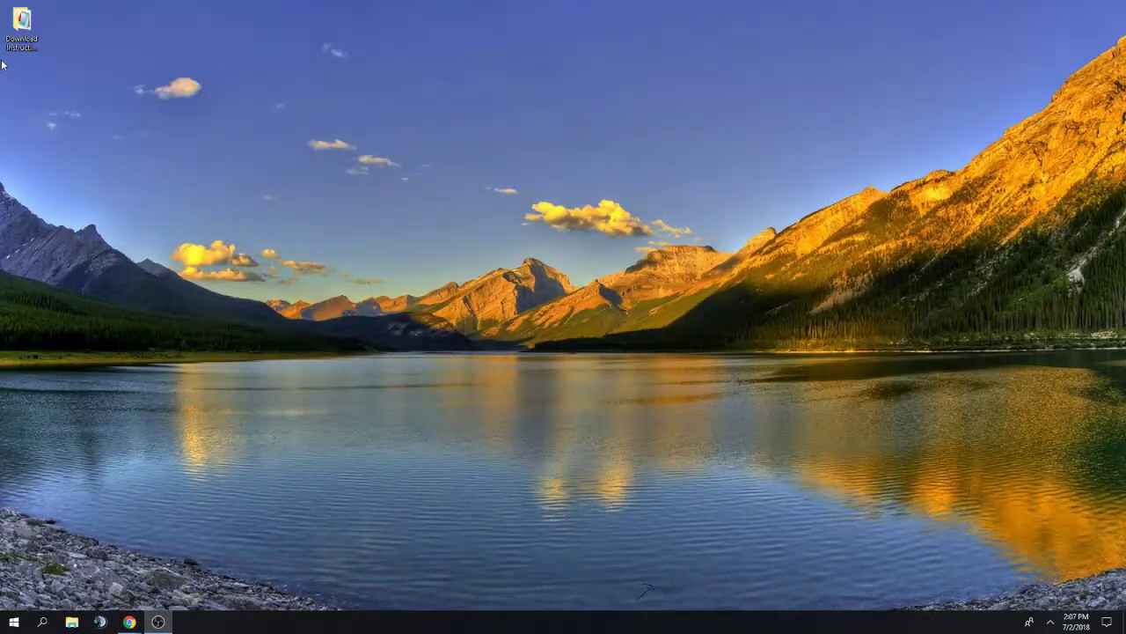
{"action": "double_click", "coordinate": [22, 31]}
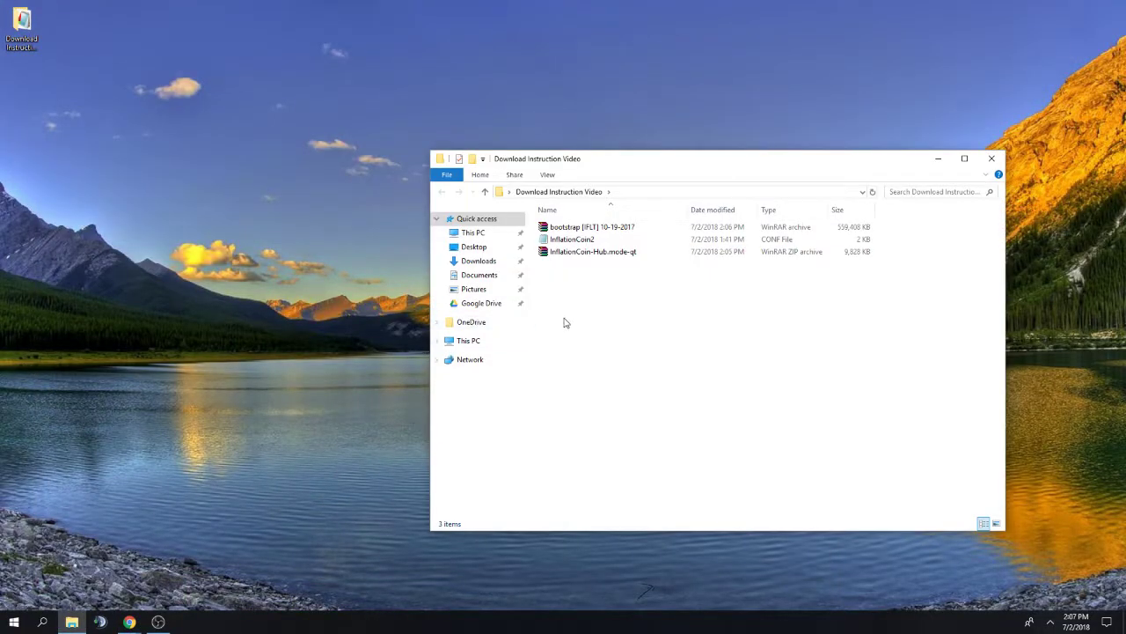
{"action": "left_click_drag", "start_coordinate": [579, 232], "coordinate": [583, 269]}
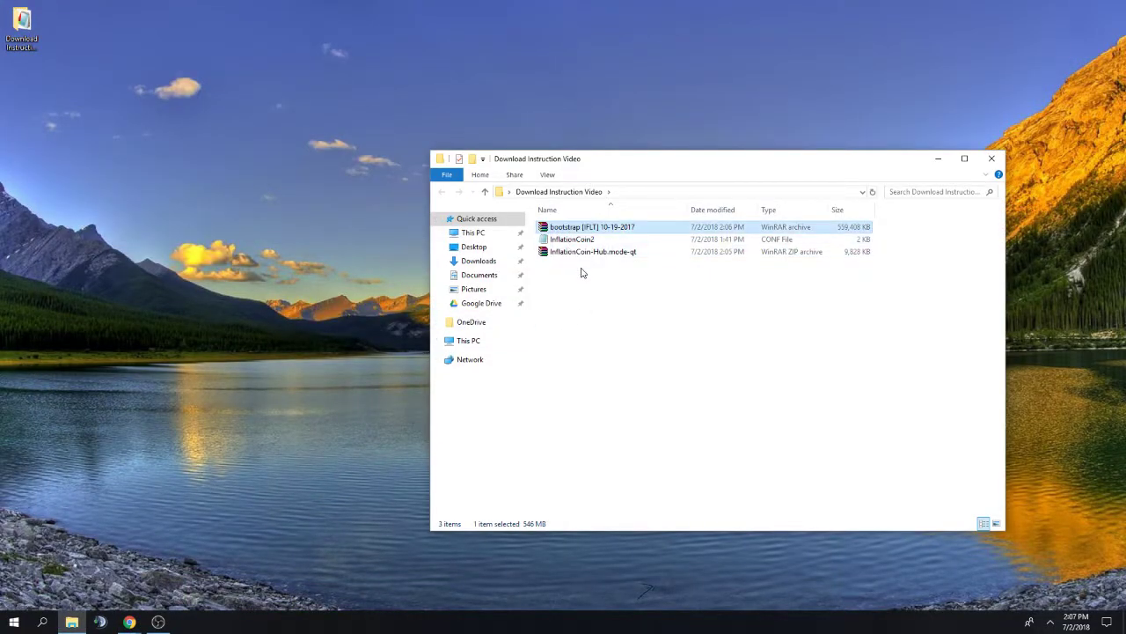
{"action": "left_click", "coordinate": [573, 245]}
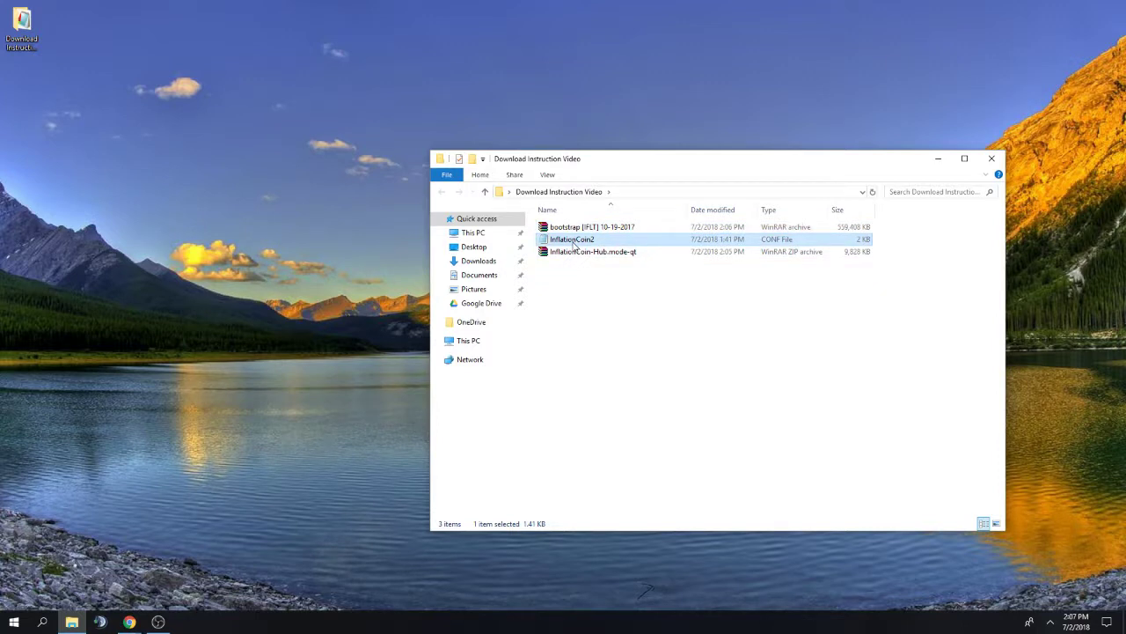
{"action": "double_click", "coordinate": [573, 243]}
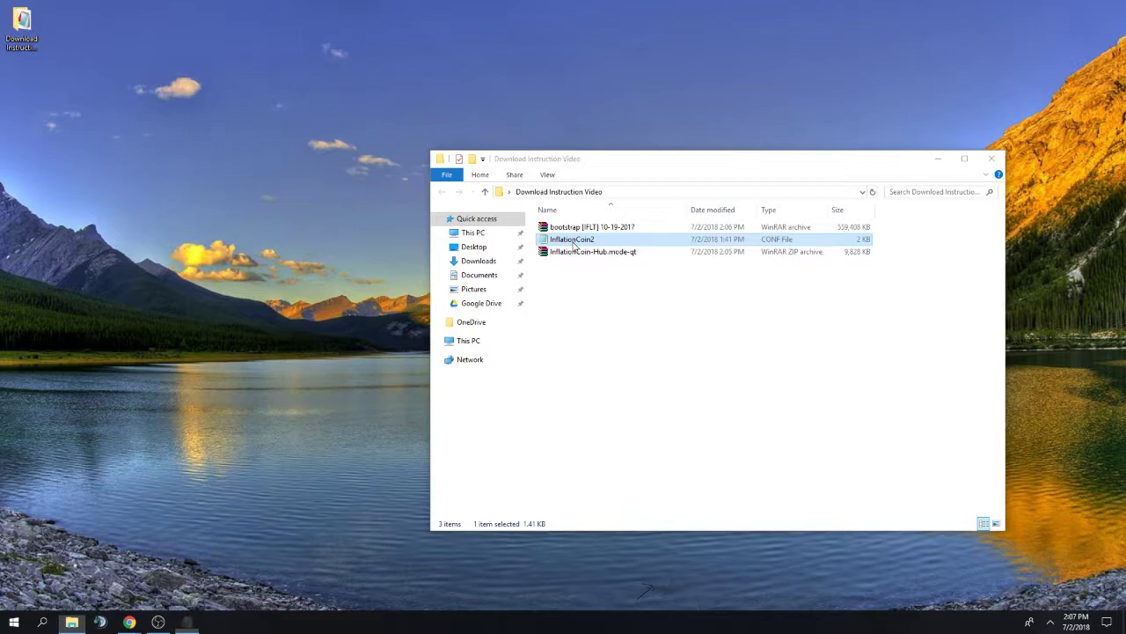
{"action": "left_click_drag", "start_coordinate": [84, 237], "coordinate": [203, 394]}
{"action": "left_click", "coordinate": [161, 267]}
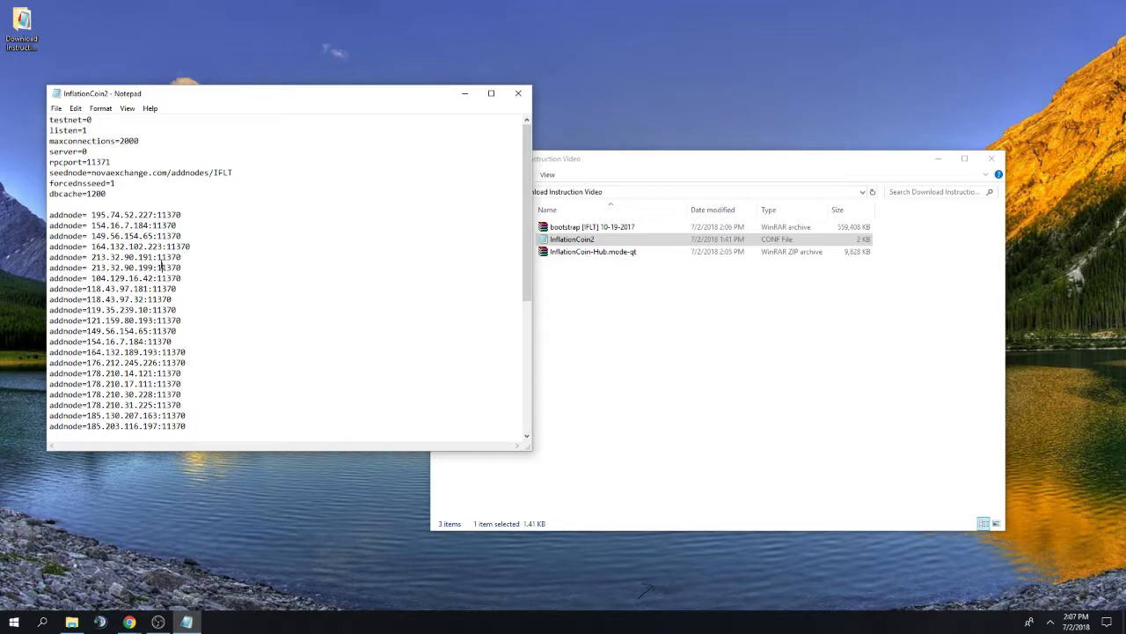
{"action": "left_click", "coordinate": [518, 93]}
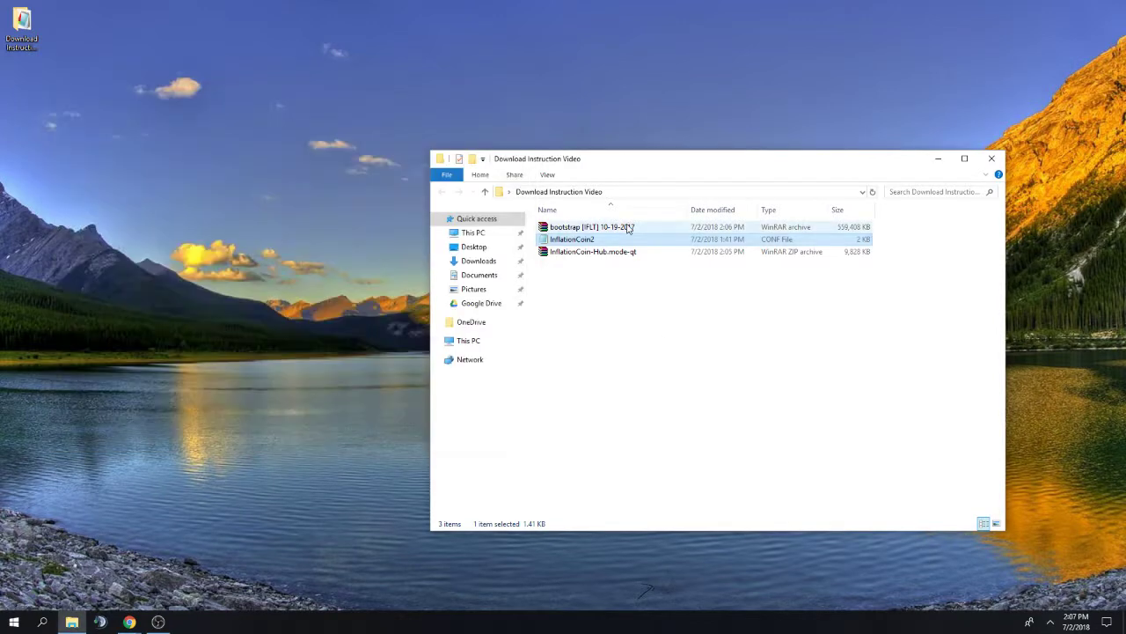
{"action": "left_click", "coordinate": [619, 306]}
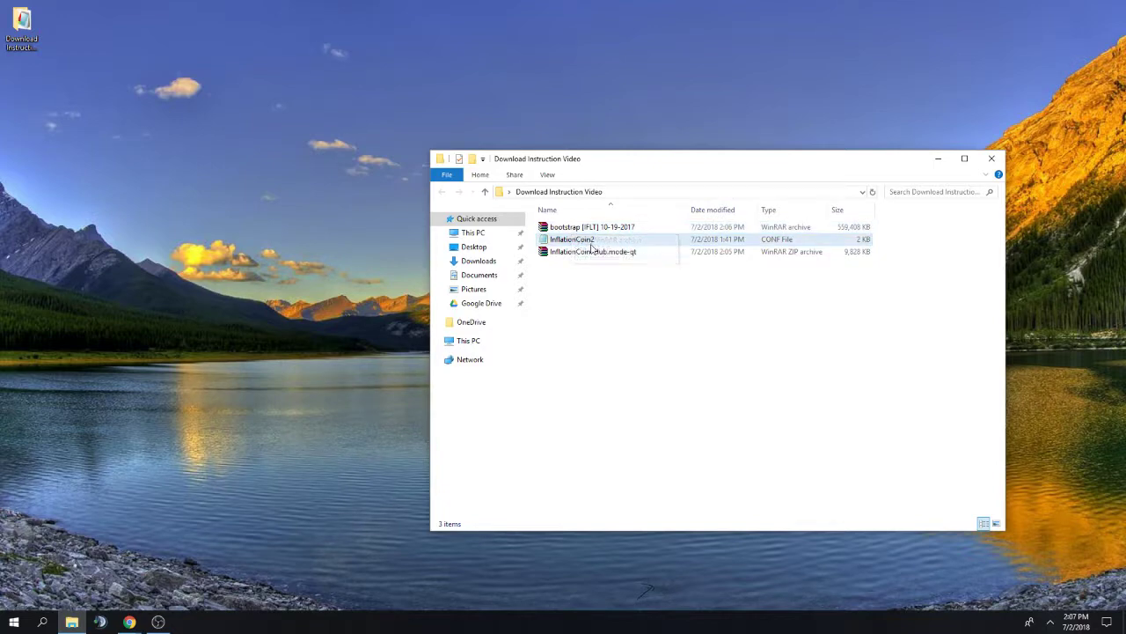
- Extract the InflationCoin-Hub.mode-qt folder from its zip into the download folder
{"action": "left_click", "coordinate": [588, 256]}
{"action": "double_click", "coordinate": [589, 255]}
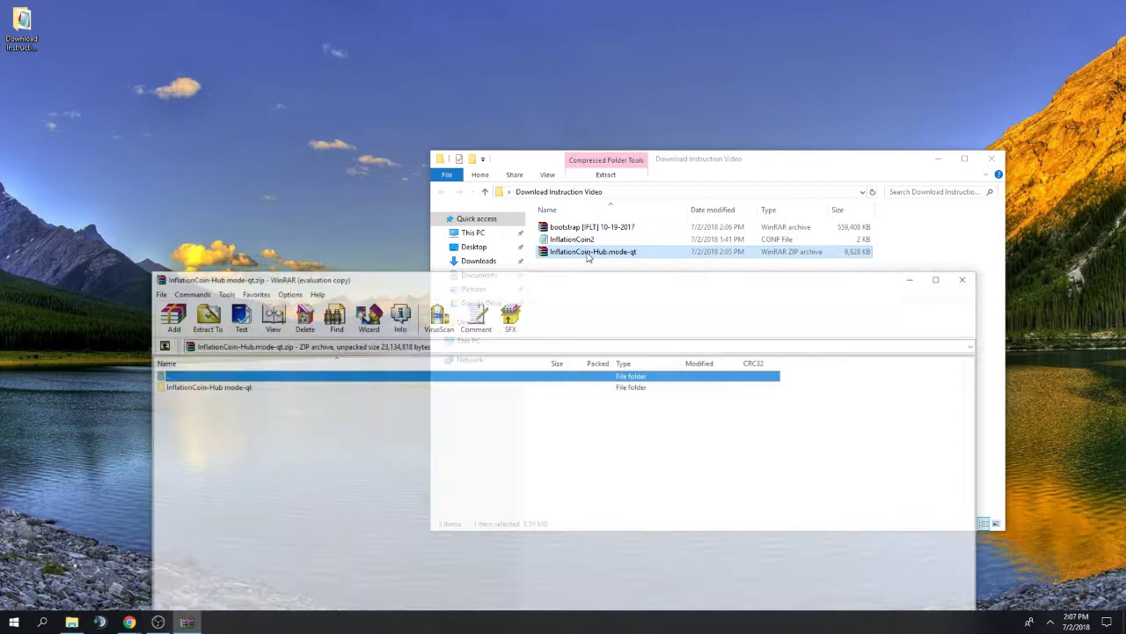
{"action": "left_click", "coordinate": [243, 387]}
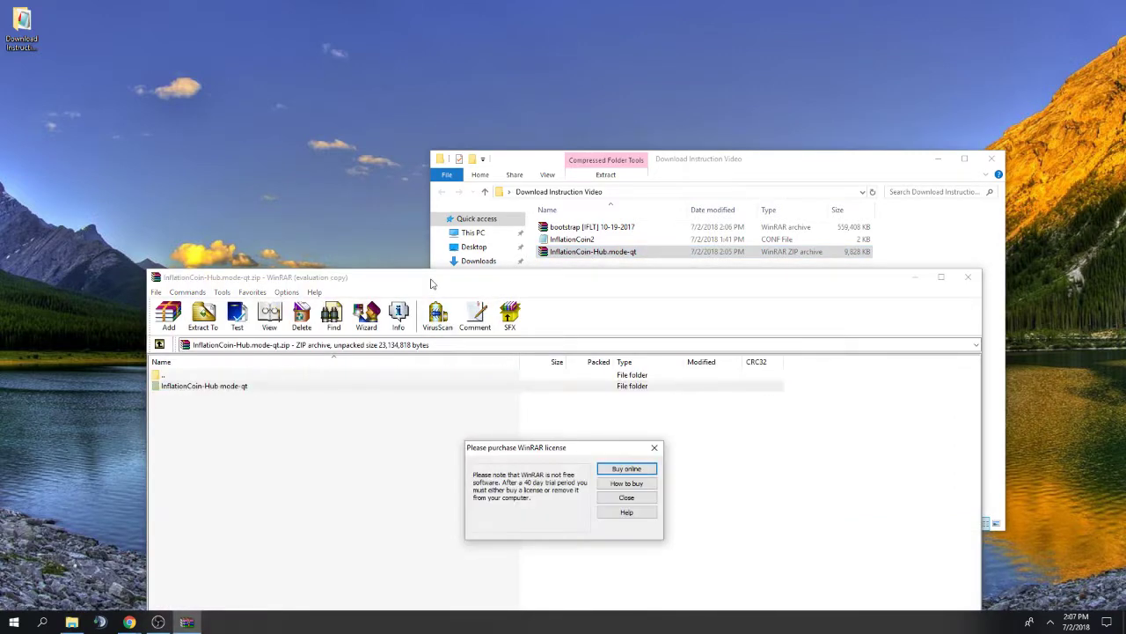
{"action": "left_click", "coordinate": [604, 510]}
{"action": "left_click_drag", "start_coordinate": [598, 295], "coordinate": [552, 374]}
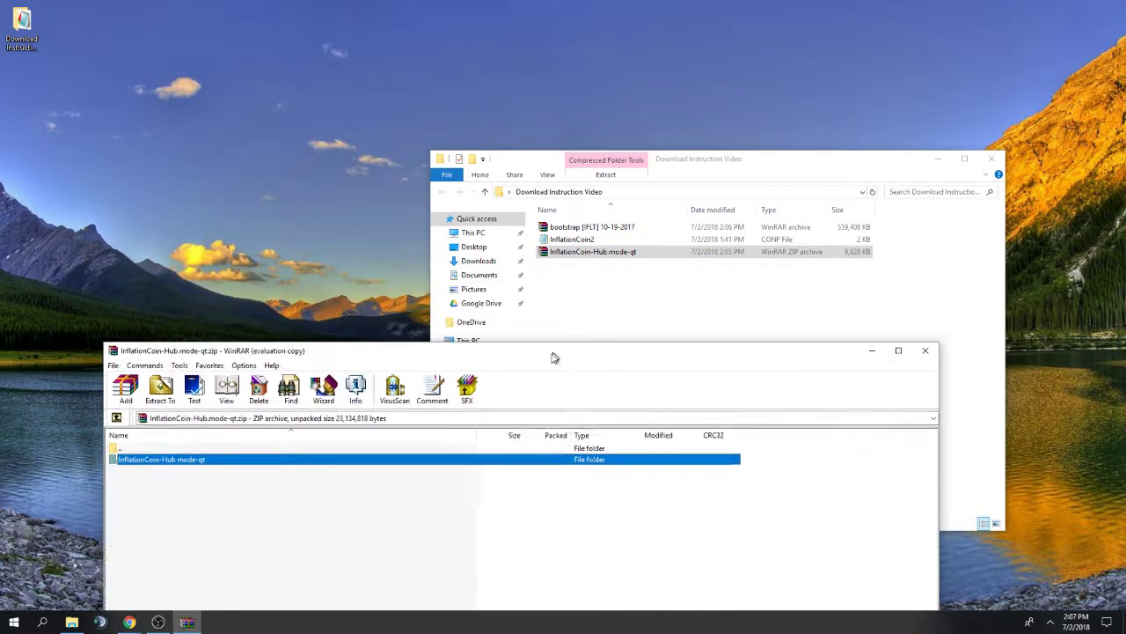
{"action": "left_click_drag", "start_coordinate": [211, 466], "coordinate": [677, 303]}
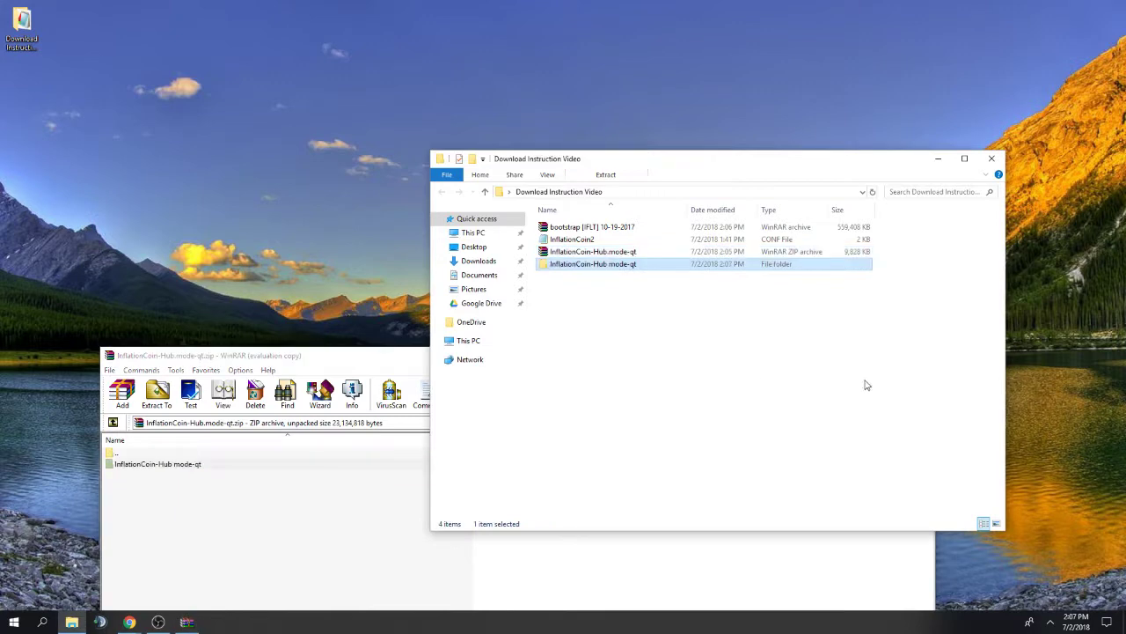
{"action": "left_click", "coordinate": [337, 356]}
{"action": "left_click", "coordinate": [921, 357]}
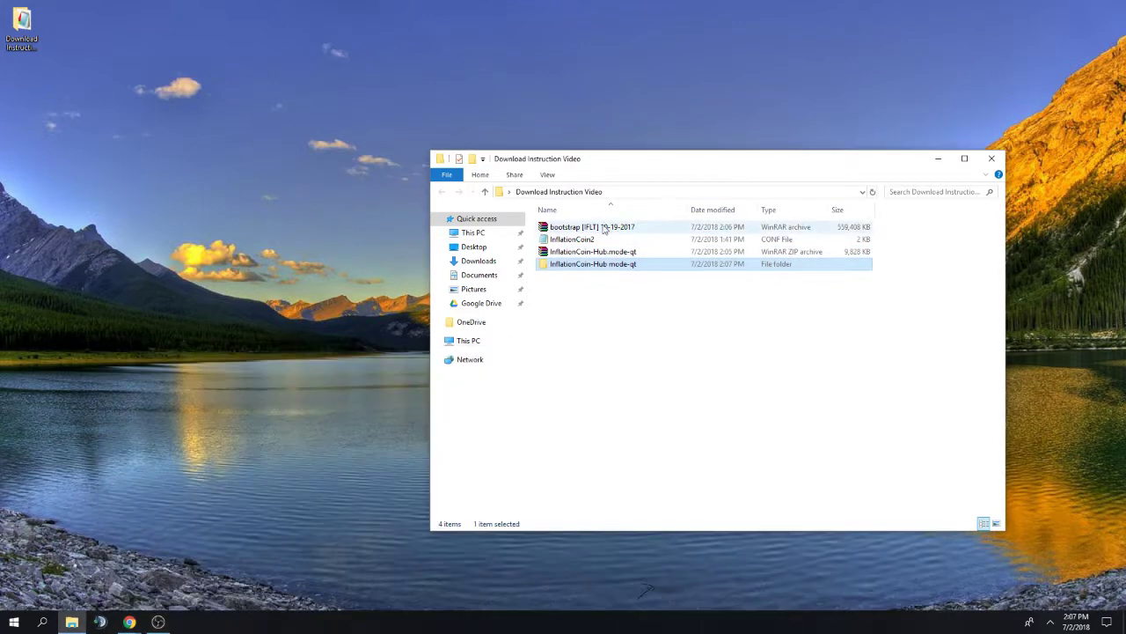
- Extract the bootstrap [IFLT] 10-19-2017 archive's Bootstrap folder into the download folder
{"action": "double_click", "coordinate": [593, 227]}
{"action": "left_click_drag", "start_coordinate": [359, 352], "coordinate": [280, 282]}
{"action": "left_click", "coordinate": [498, 507]}
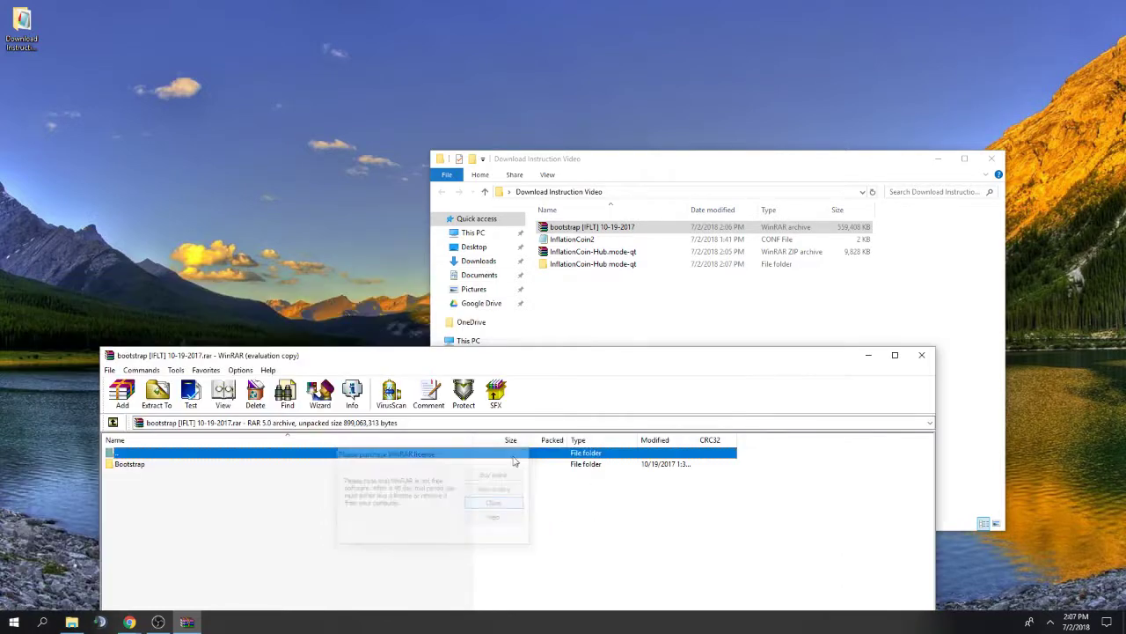
{"action": "left_click_drag", "start_coordinate": [535, 361], "coordinate": [478, 364]}
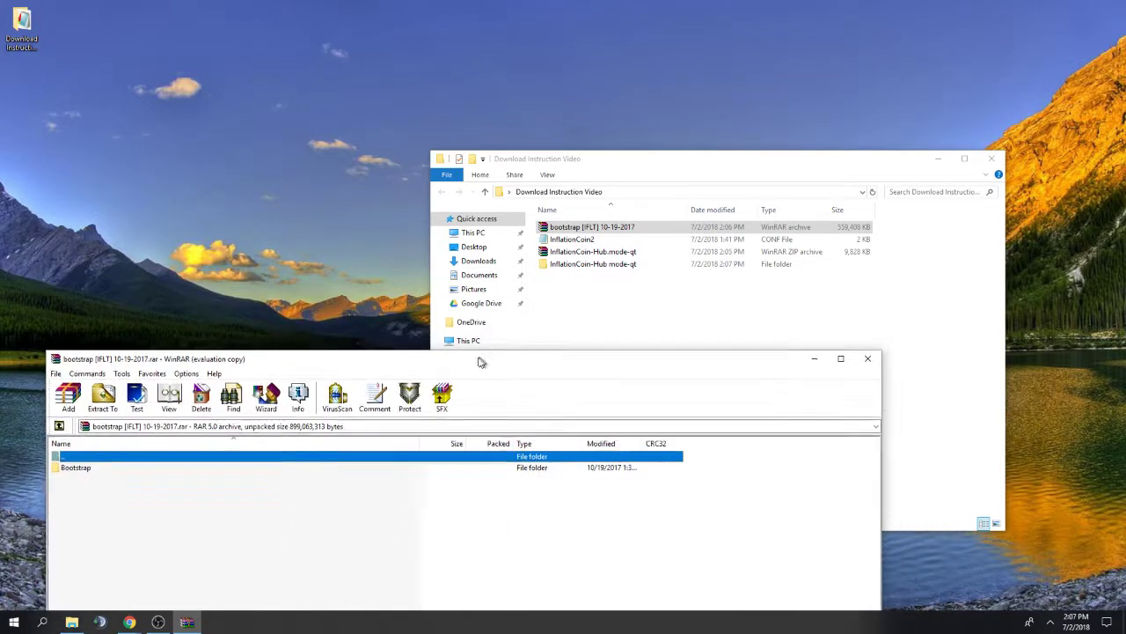
{"action": "left_click_drag", "start_coordinate": [600, 166], "coordinate": [641, 28]}
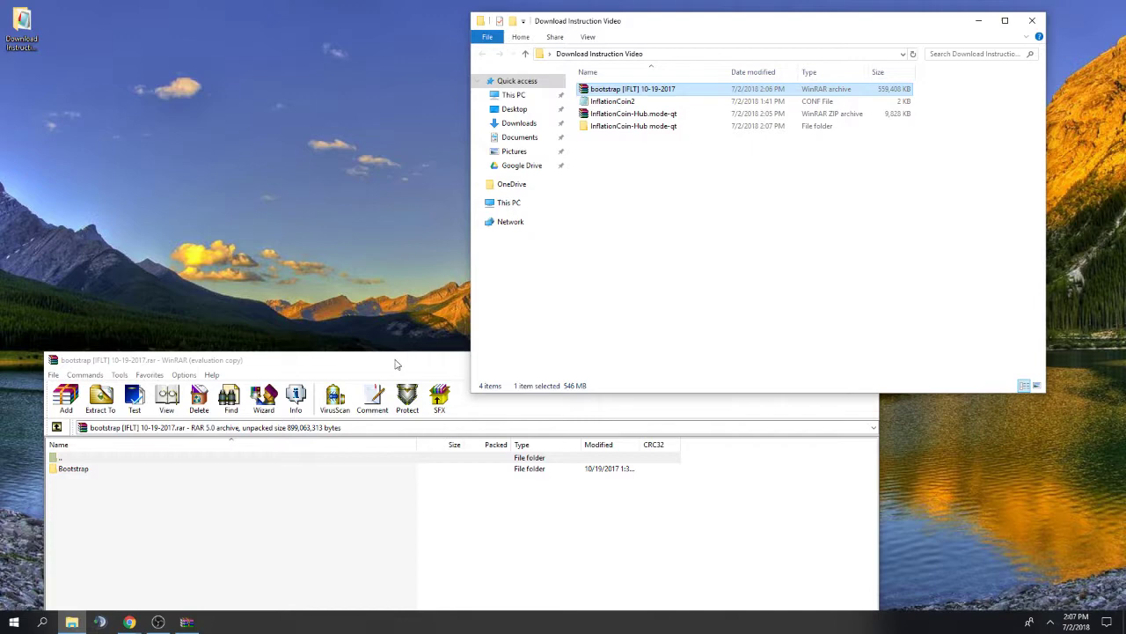
{"action": "left_click_drag", "start_coordinate": [396, 362], "coordinate": [376, 307]}
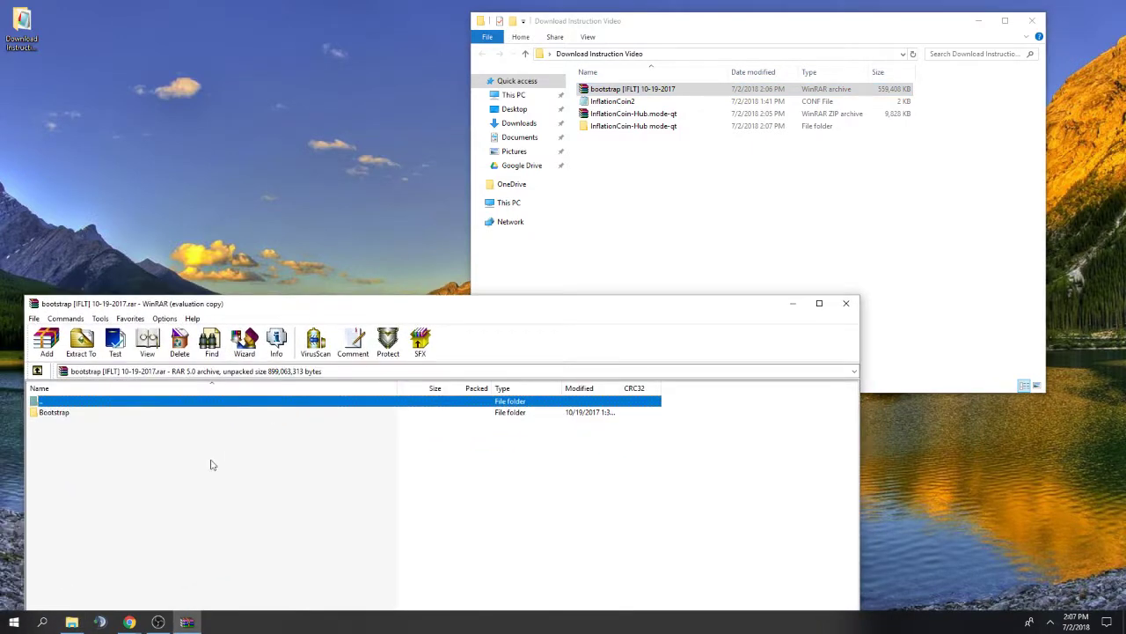
{"action": "left_click_drag", "start_coordinate": [104, 414], "coordinate": [702, 227]}
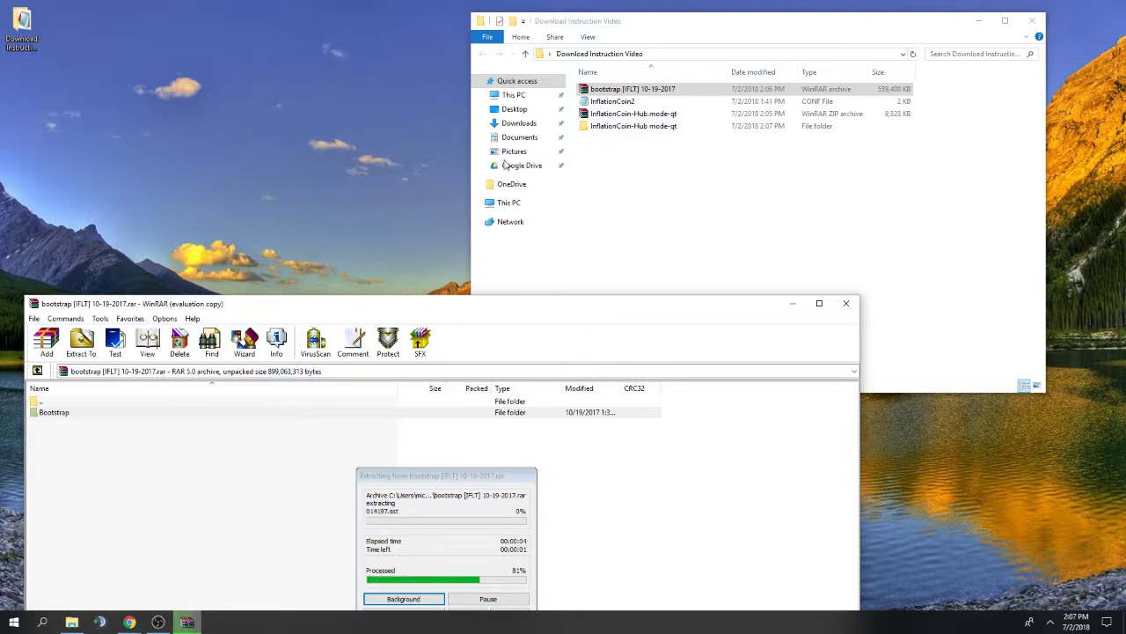
- Check the extracted Bootstrap and InflationCoin-Hub.mode-qt folders and close WinRAR
{"action": "left_click", "coordinate": [599, 140]}
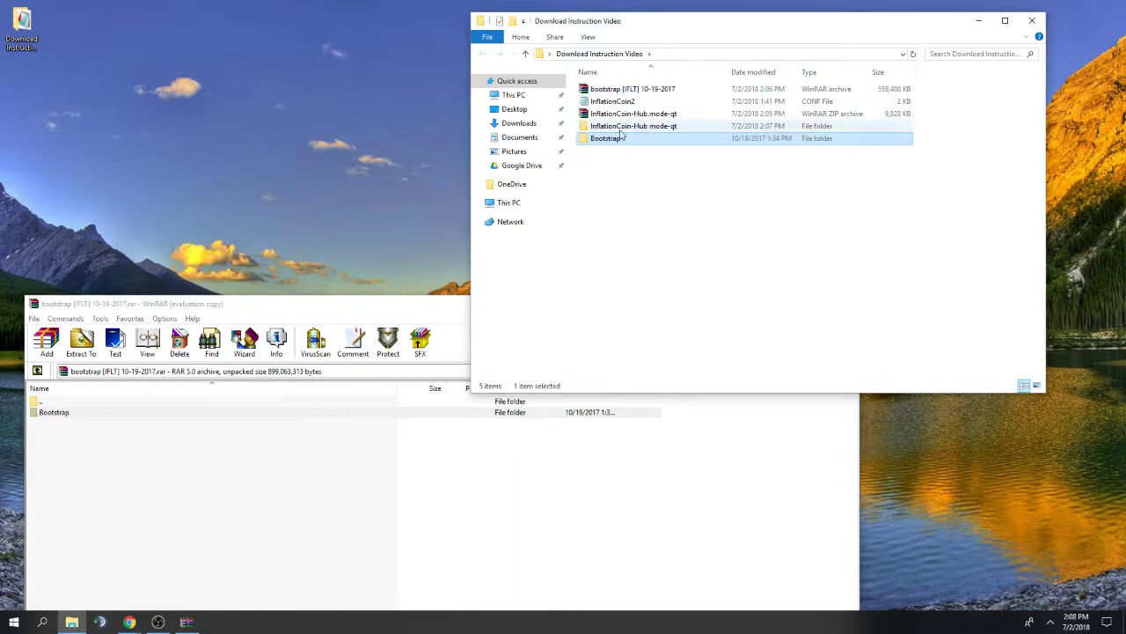
{"action": "left_click", "coordinate": [620, 130]}
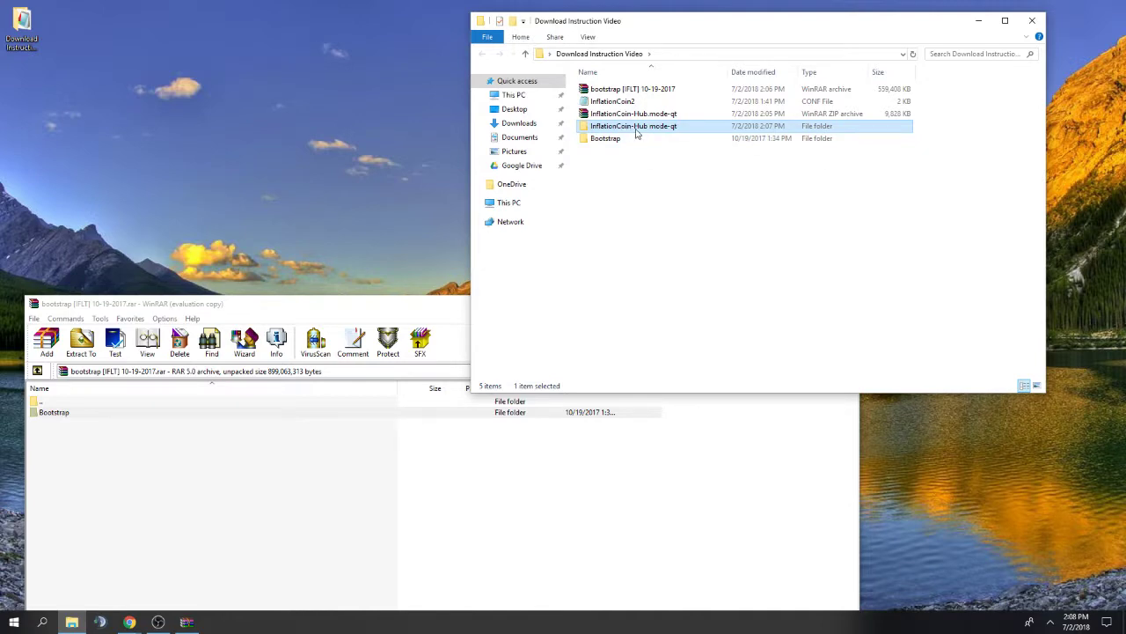
{"action": "left_click", "coordinate": [372, 496]}
{"action": "left_click", "coordinate": [848, 304]}
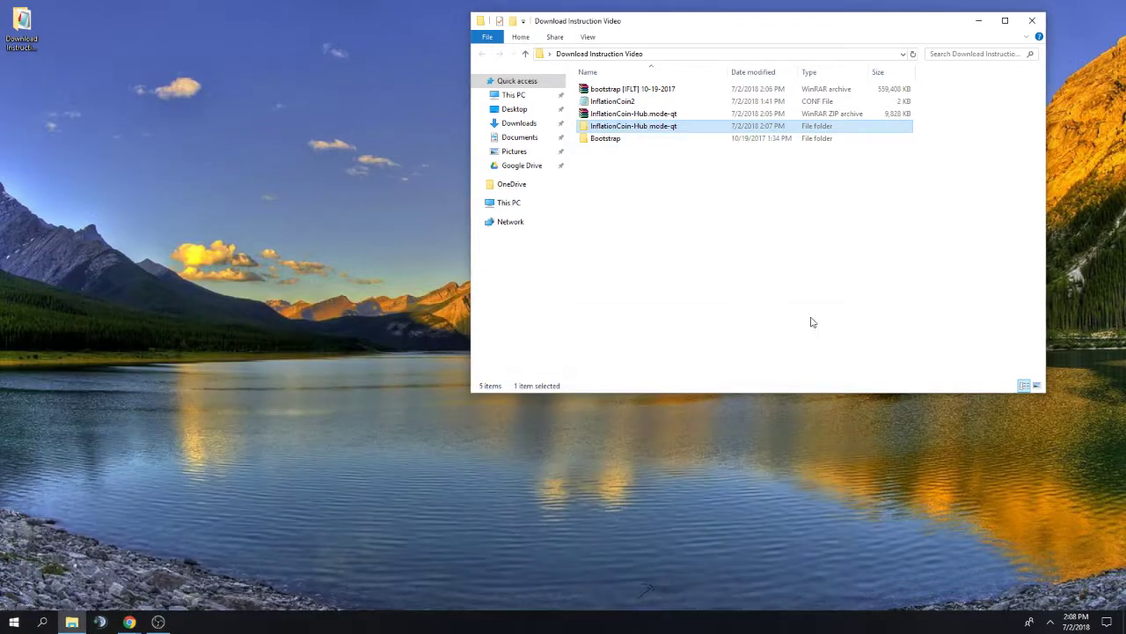
- Read the Readme in the InflationCoin-Hub mode-qt folder in an enlarged Notepad window, then close it
{"action": "double_click", "coordinate": [651, 127]}
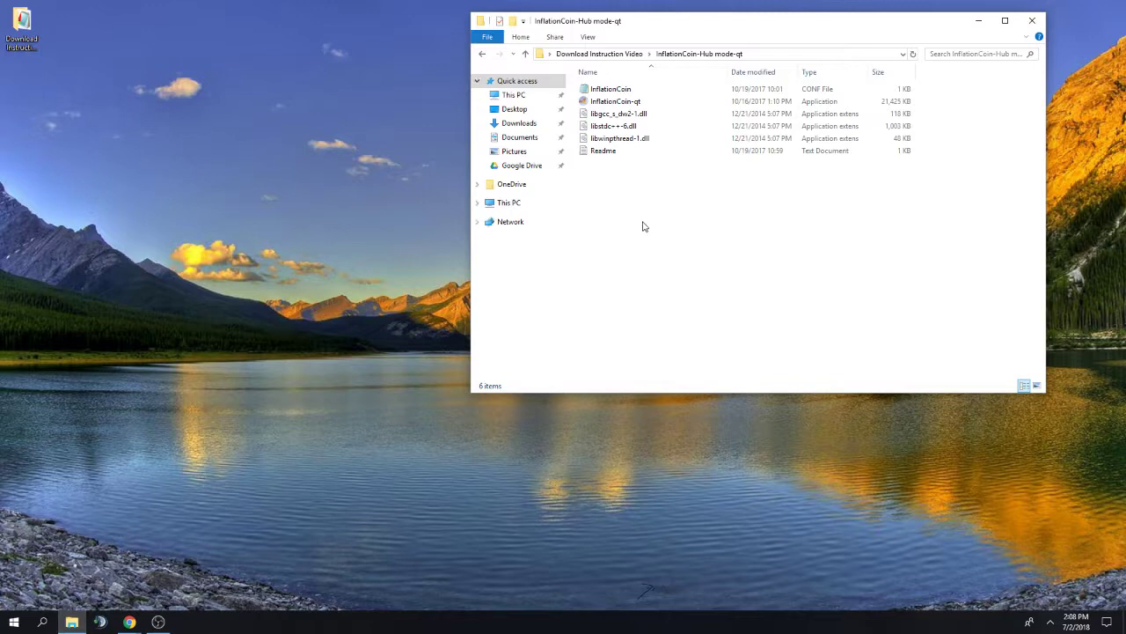
{"action": "double_click", "coordinate": [606, 151]}
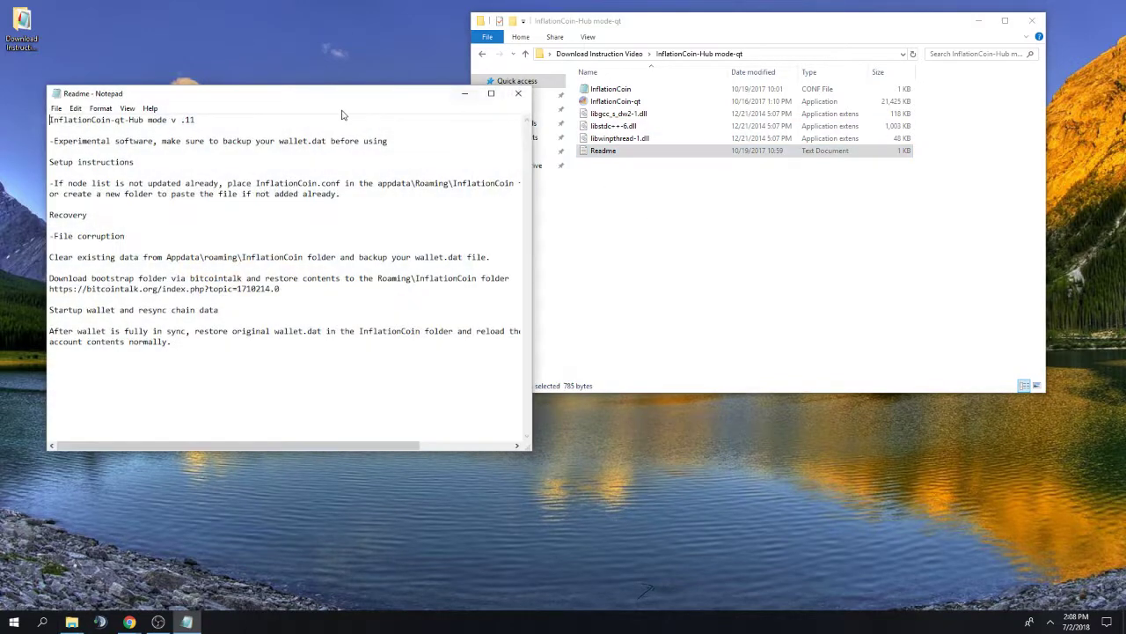
{"action": "left_click_drag", "start_coordinate": [300, 98], "coordinate": [16, 5]}
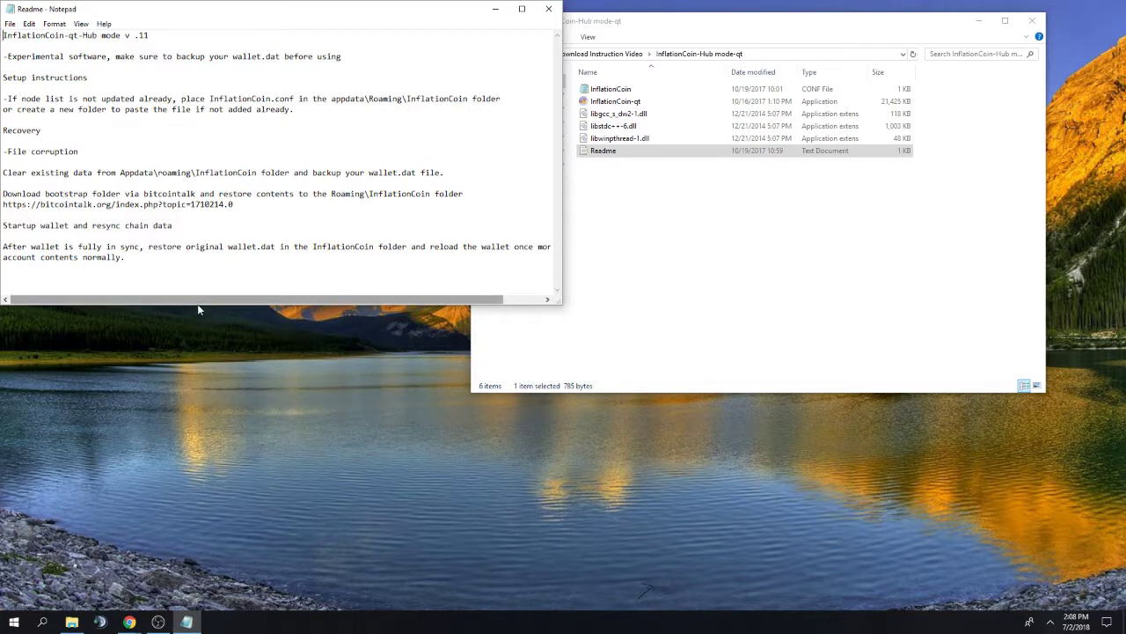
{"action": "left_click_drag", "start_coordinate": [197, 305], "coordinate": [198, 400]}
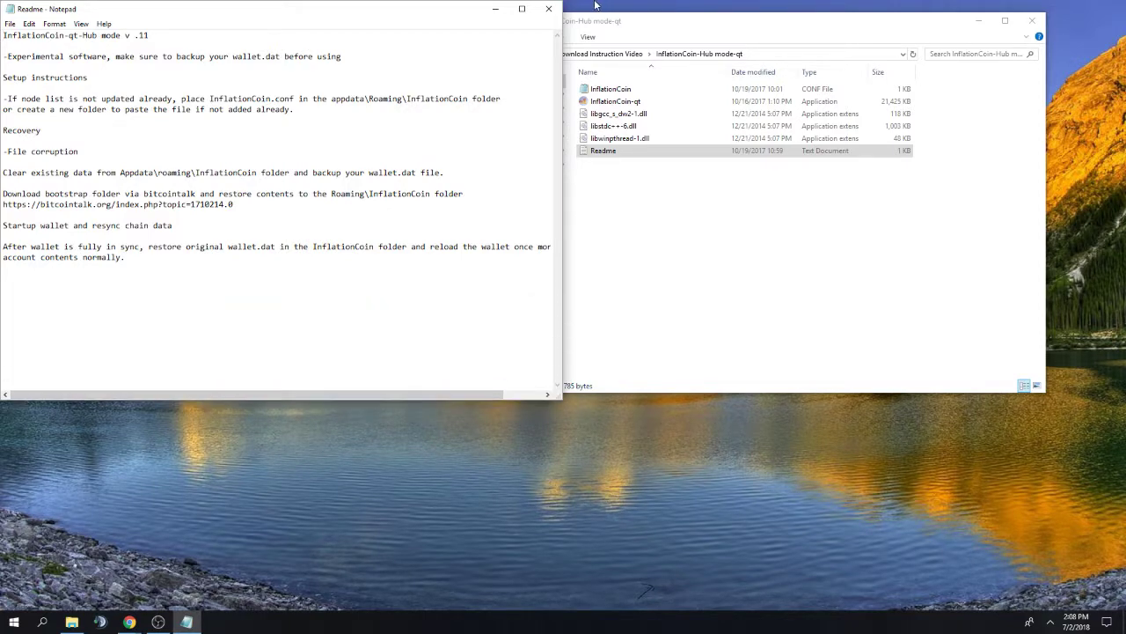
{"action": "left_click", "coordinate": [548, 13]}
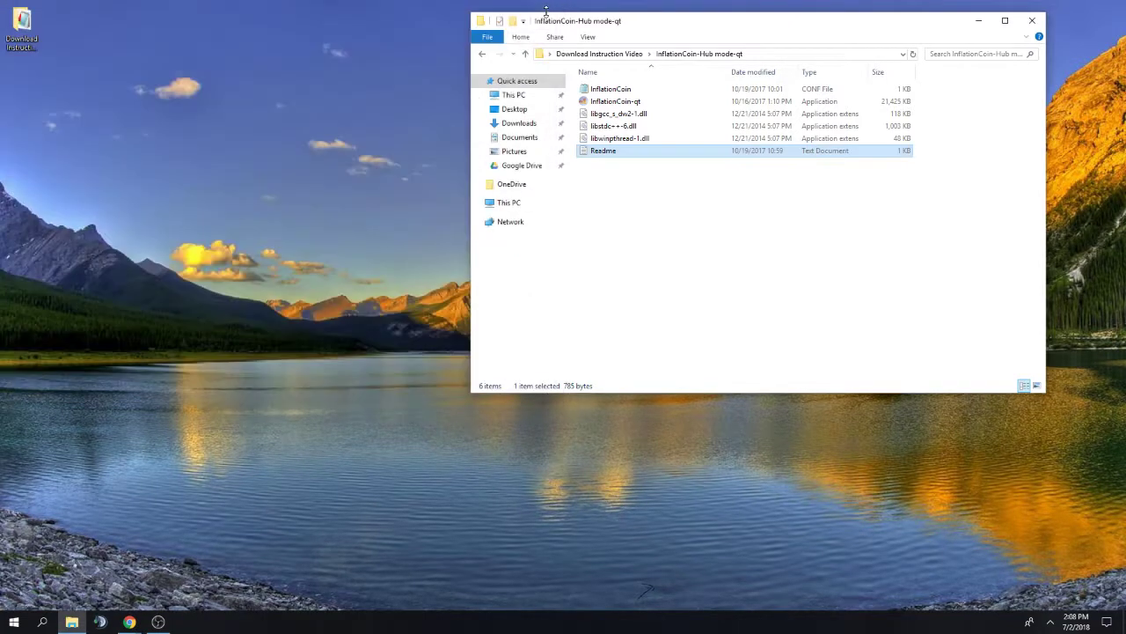
- Launch InflationCoin-qt, allowing it past the security warning
{"action": "double_click", "coordinate": [621, 103]}
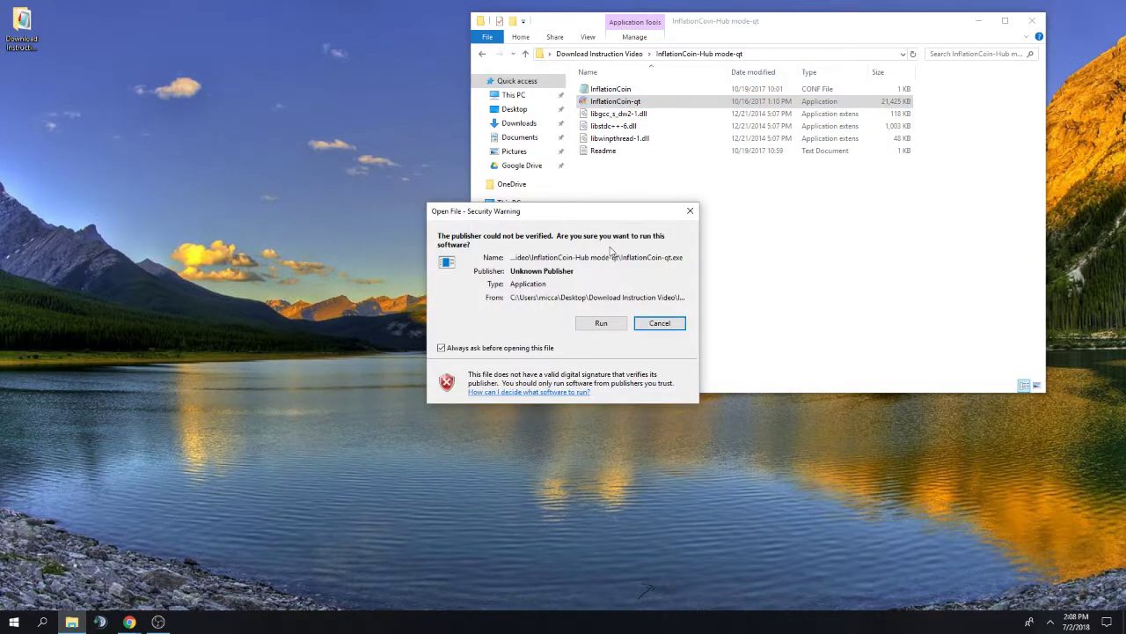
{"action": "left_click", "coordinate": [598, 324]}
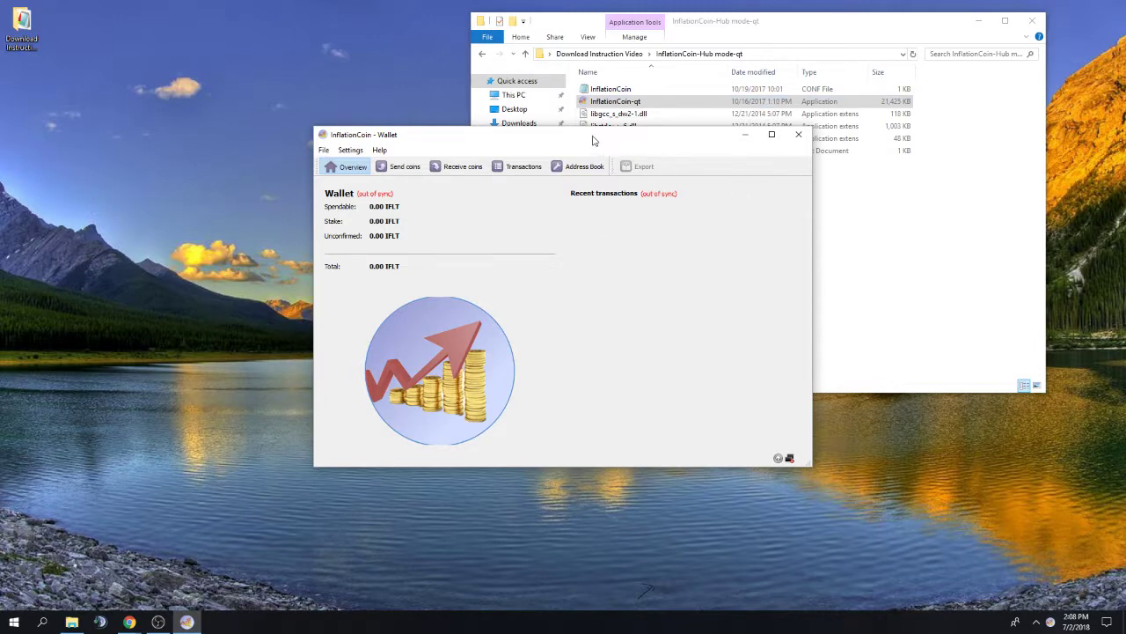
{"action": "left_click_drag", "start_coordinate": [596, 136], "coordinate": [517, 169]}
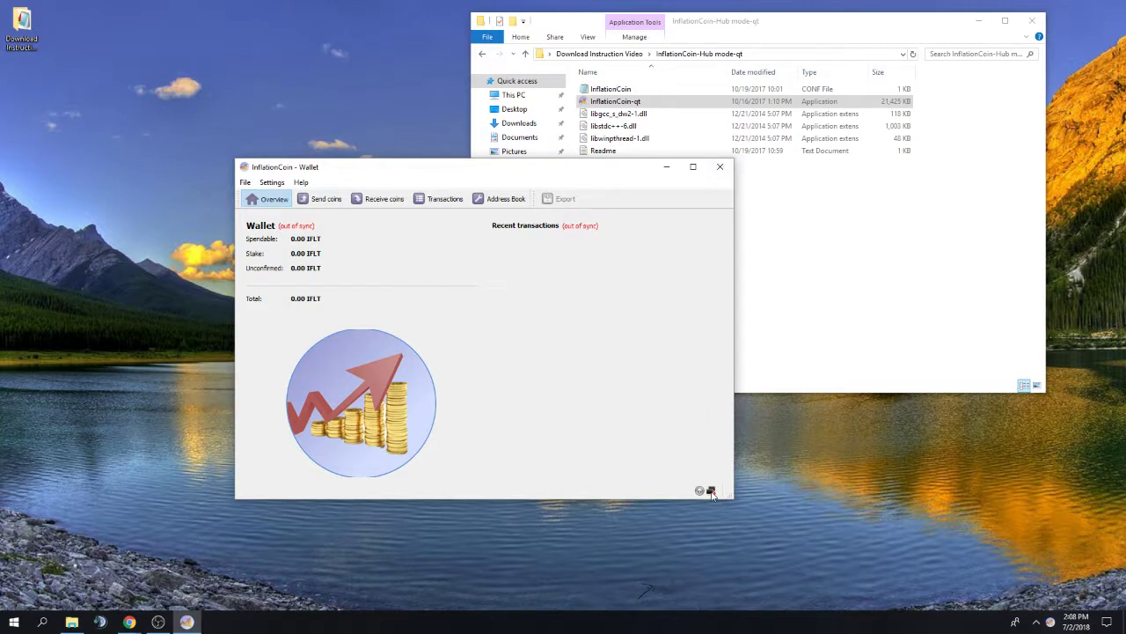
- Check the wallet's Settings and Help menus and network status, then quit it
{"action": "mouse_move", "coordinate": [712, 493]}
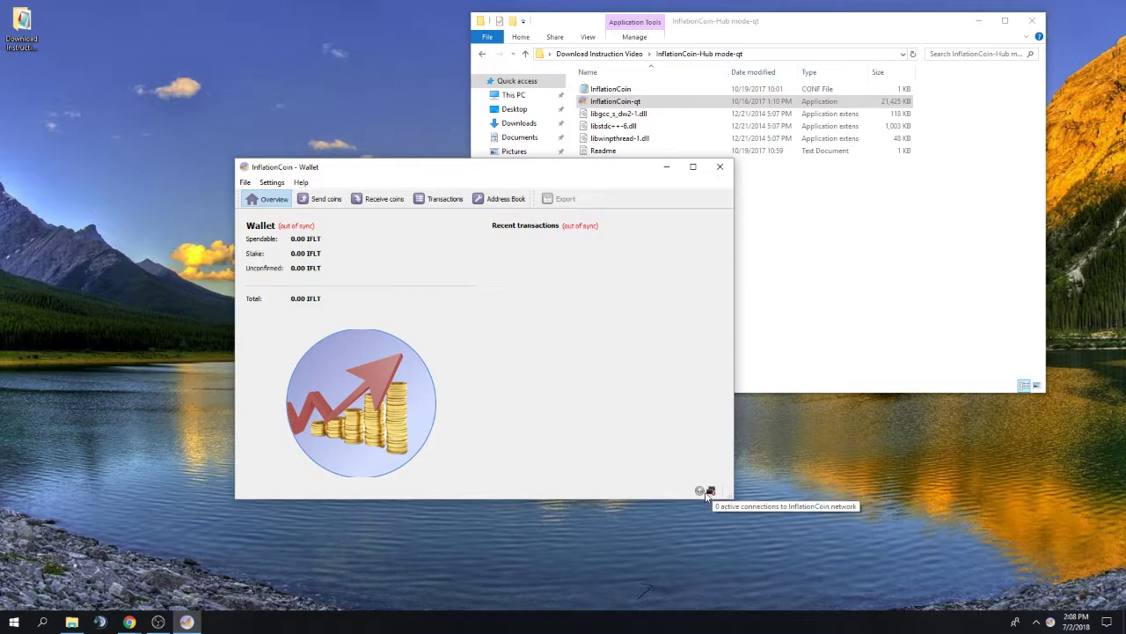
{"action": "left_click", "coordinate": [272, 183]}
{"action": "mouse_move", "coordinate": [247, 182]}
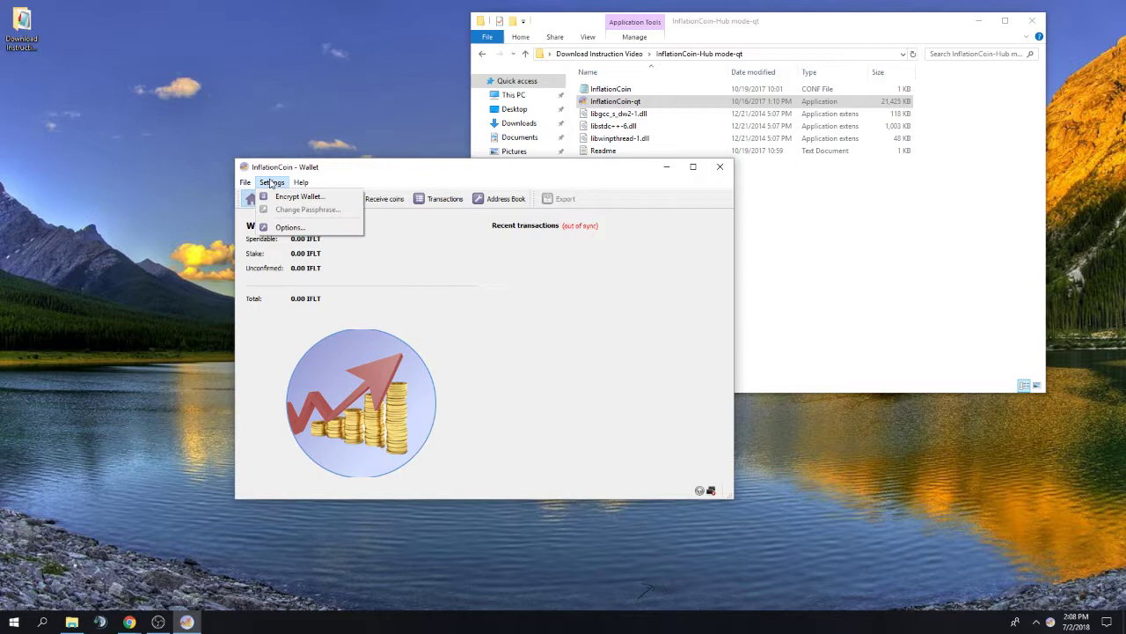
{"action": "mouse_move", "coordinate": [296, 183]}
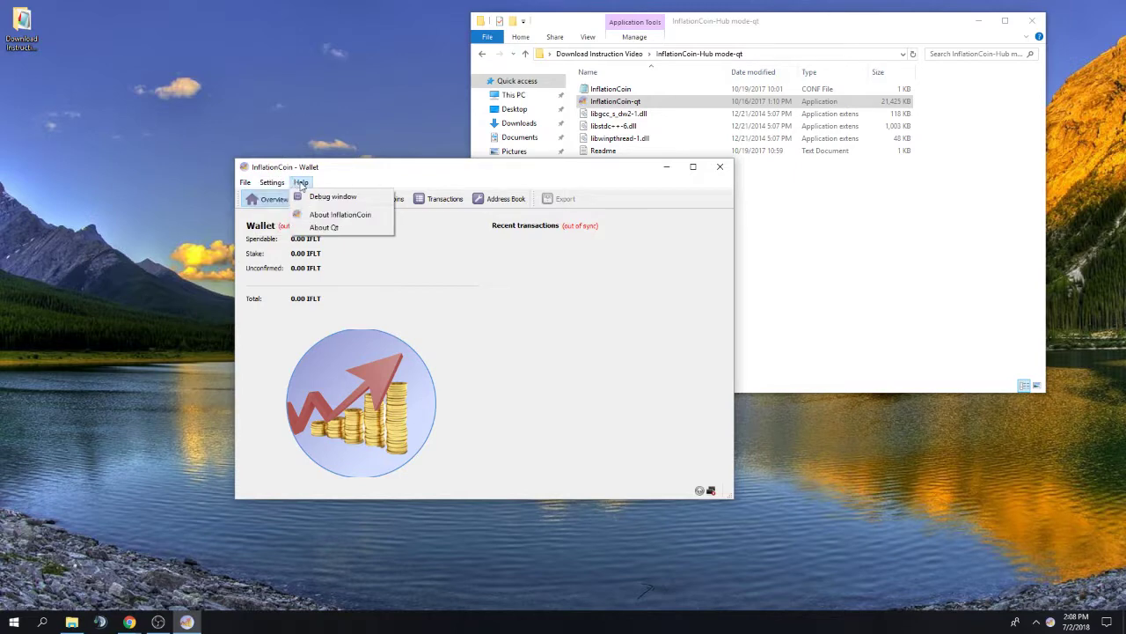
{"action": "left_click", "coordinate": [410, 186]}
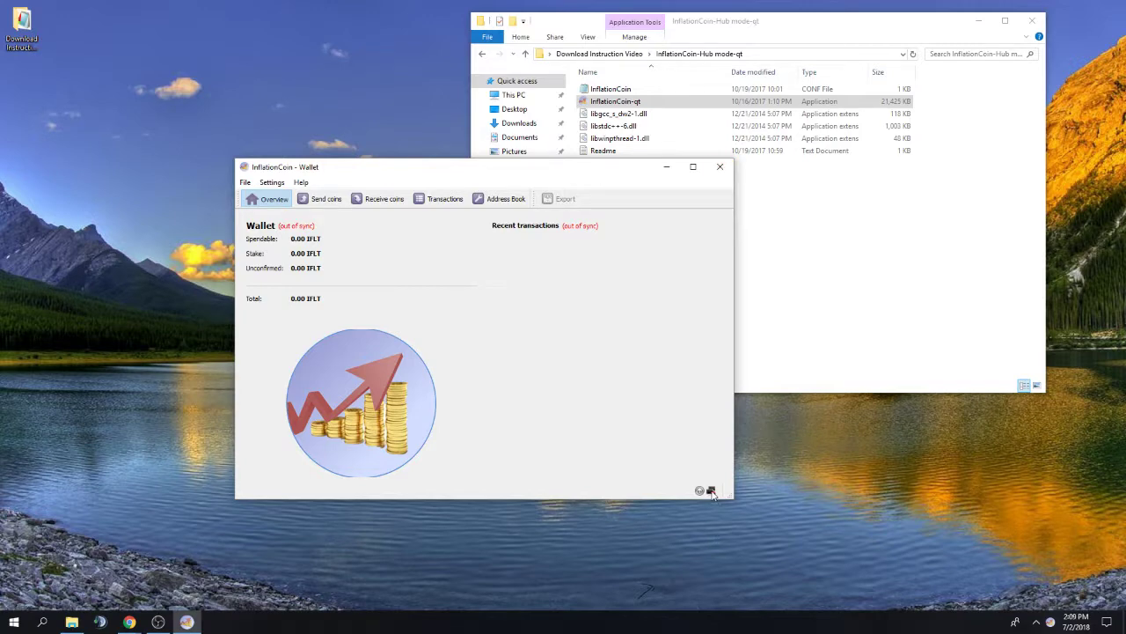
{"action": "mouse_move", "coordinate": [712, 492]}
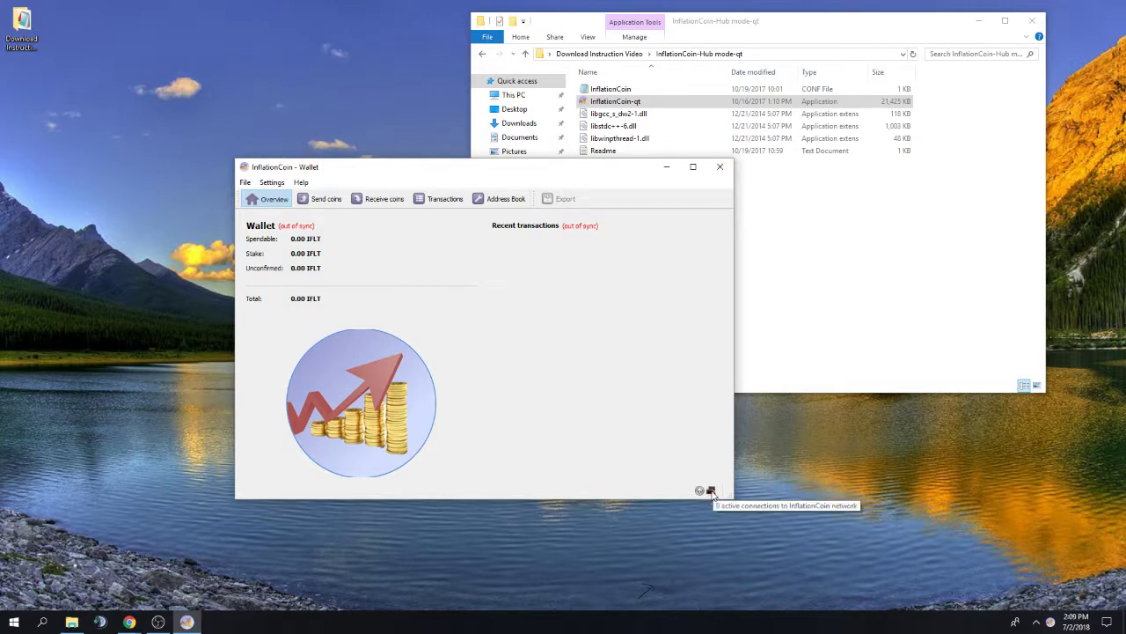
{"action": "left_click", "coordinate": [719, 167]}
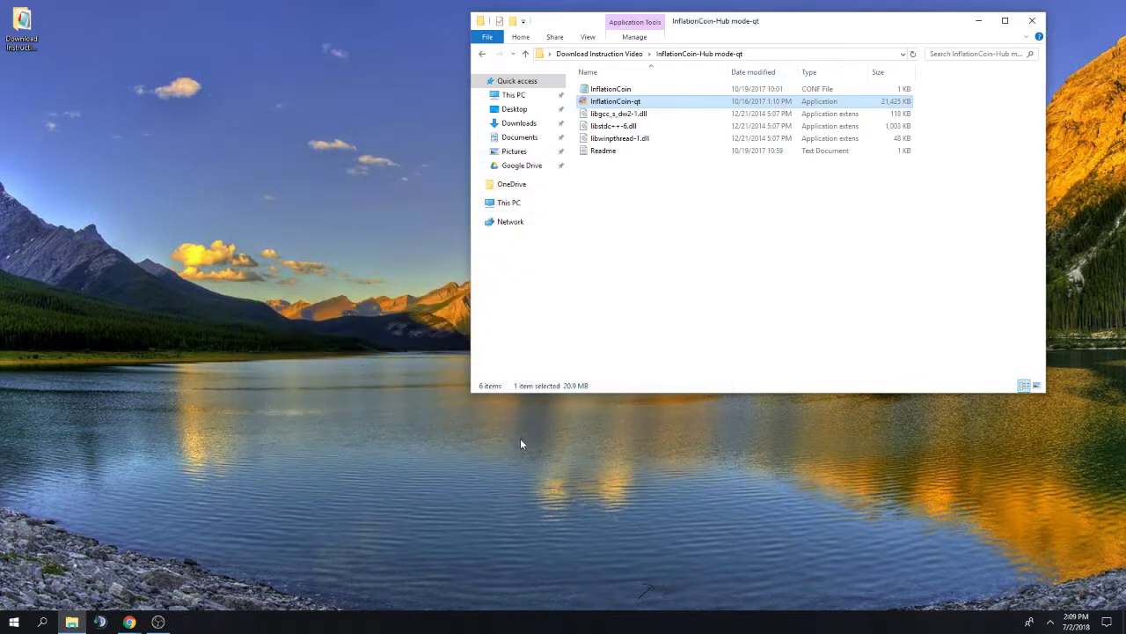
- Open %appdata%\InflationCoin from Start search and move its window left
{"action": "key", "text": "super"}
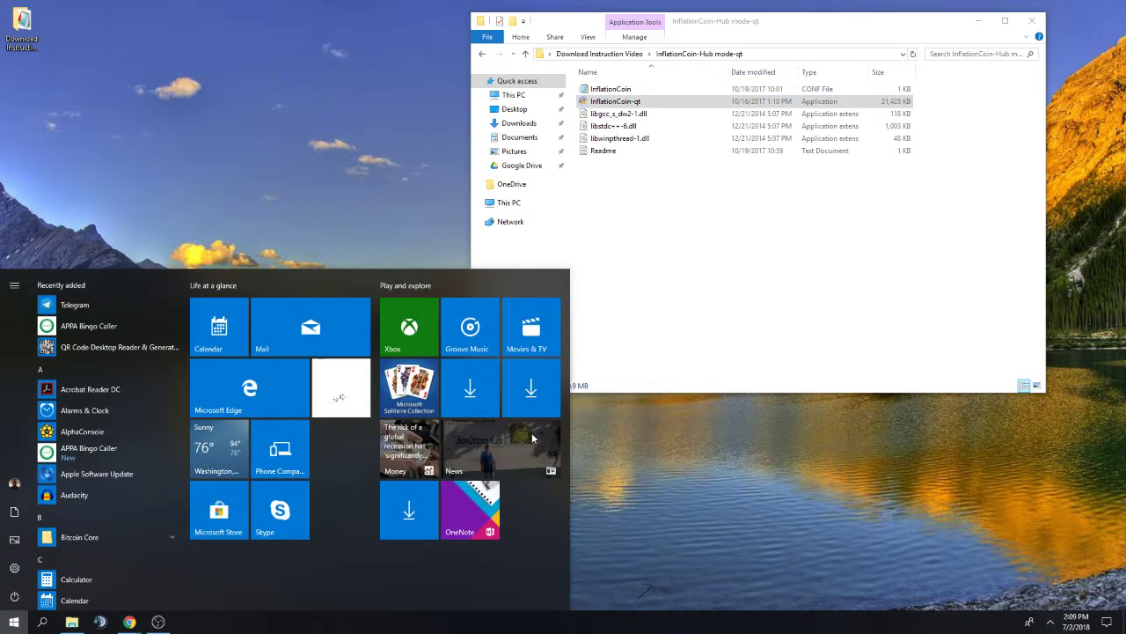
{"action": "type", "text": "%"}
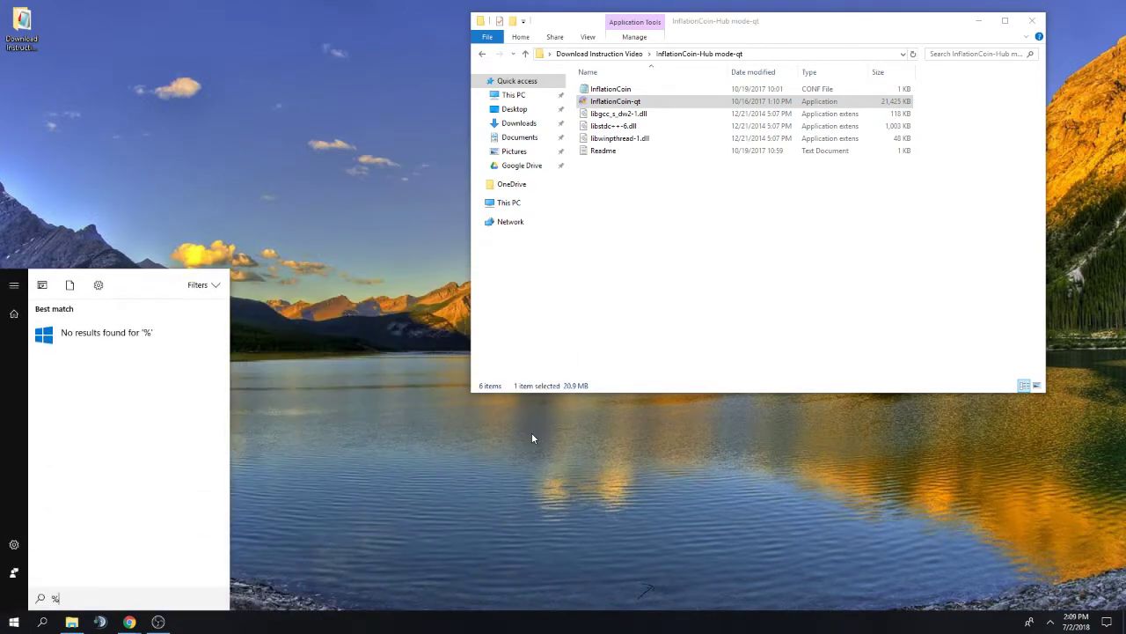
{"action": "type", "text": "app"}
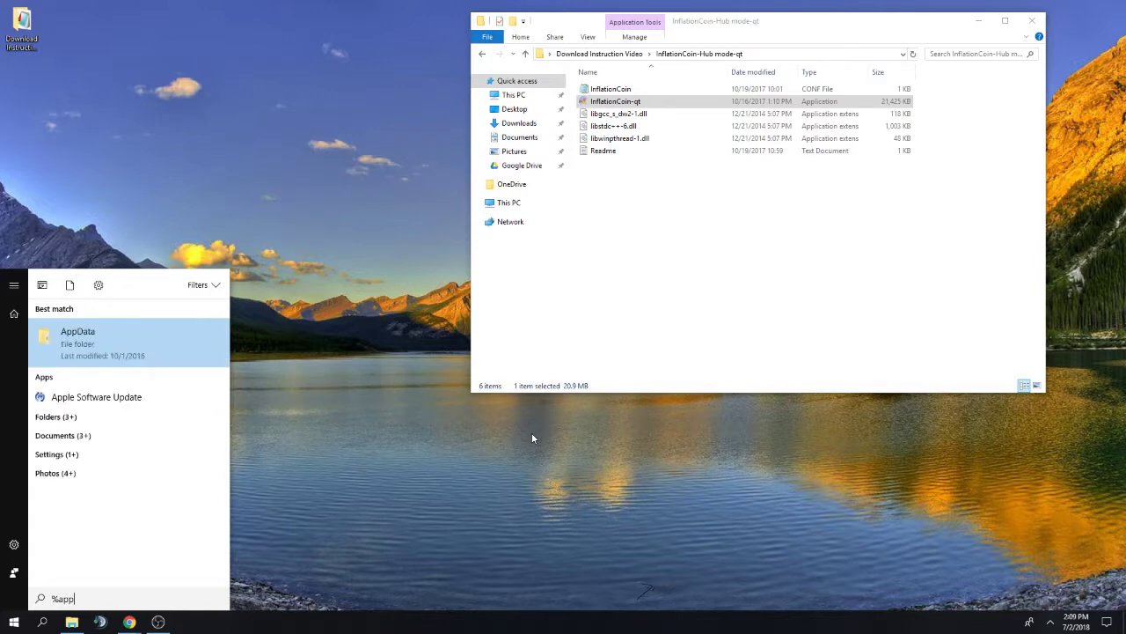
{"action": "type", "text": "data"}
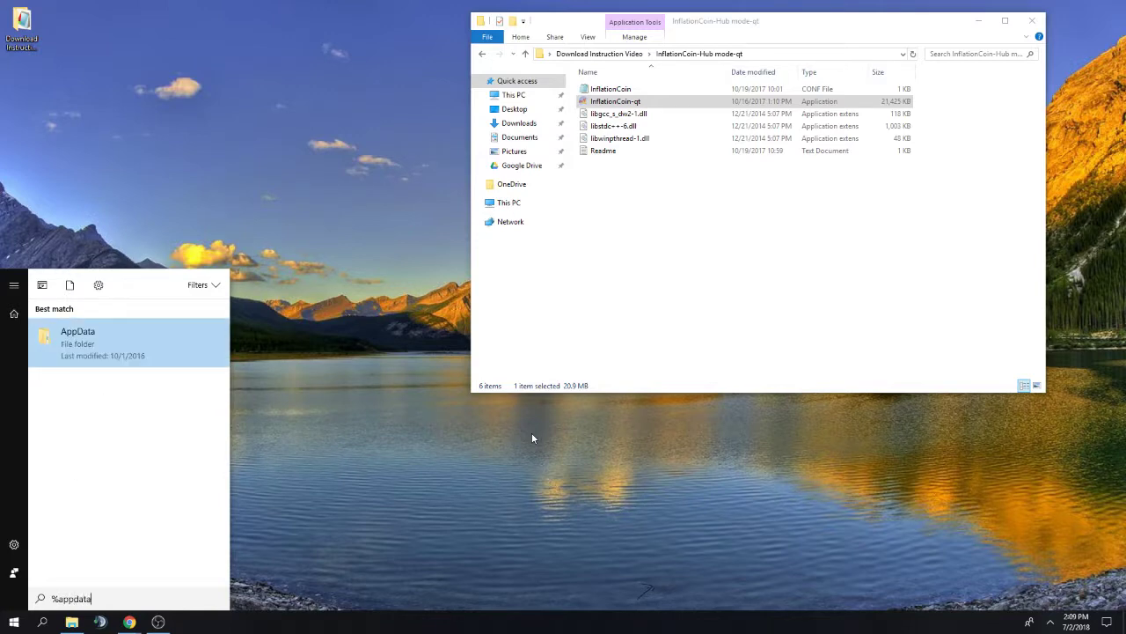
{"action": "type", "text": "%"}
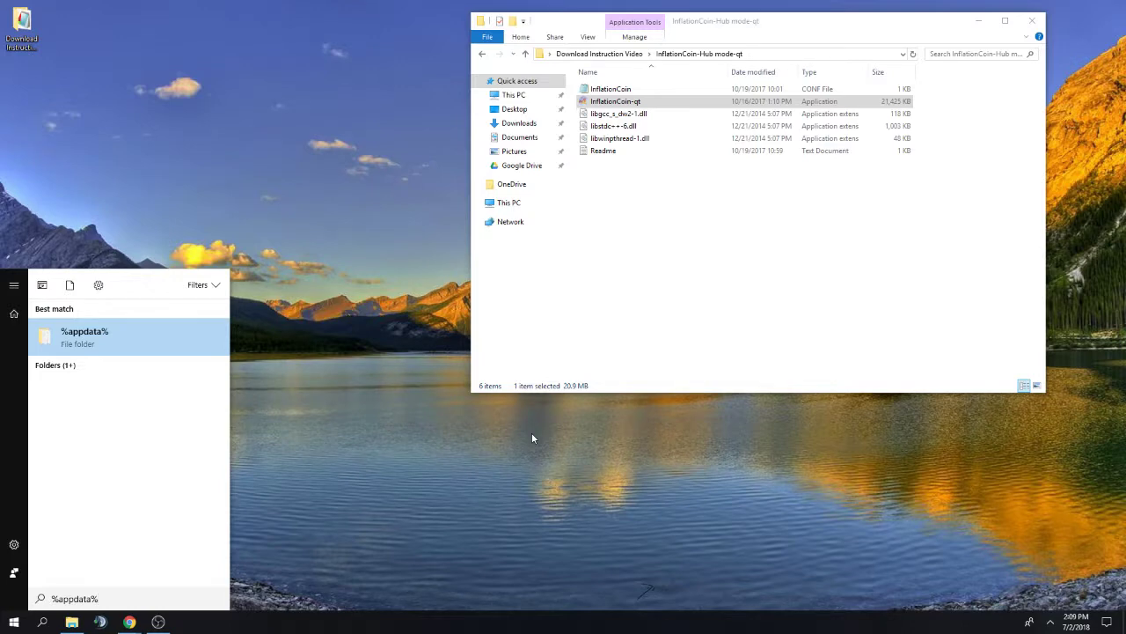
{"action": "type", "text": "\\"}
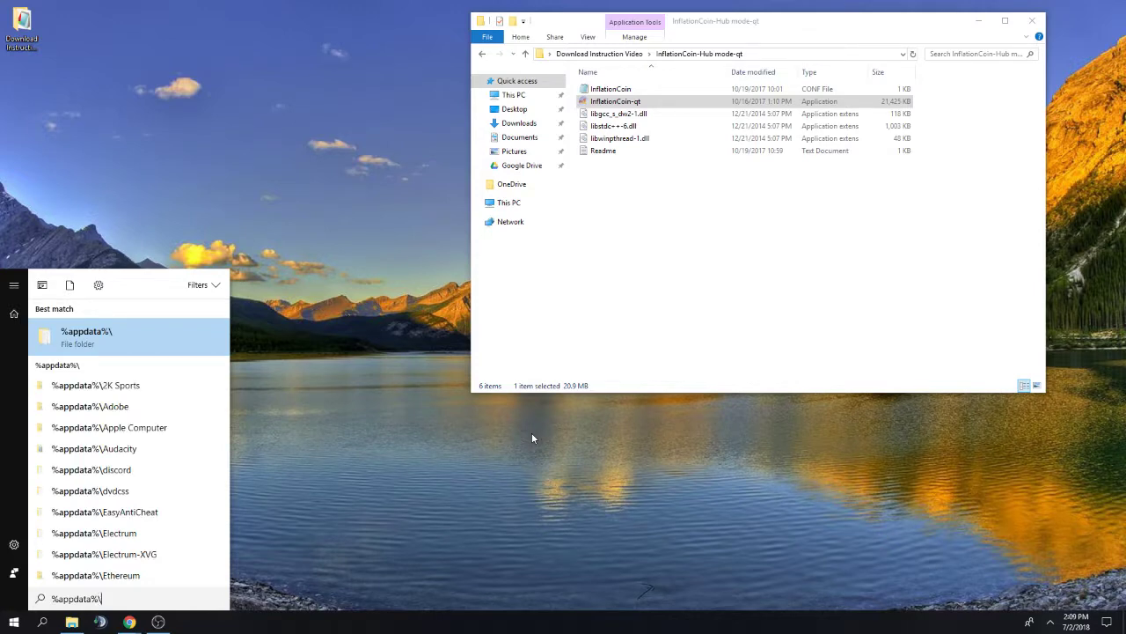
{"action": "type", "text": "infl"}
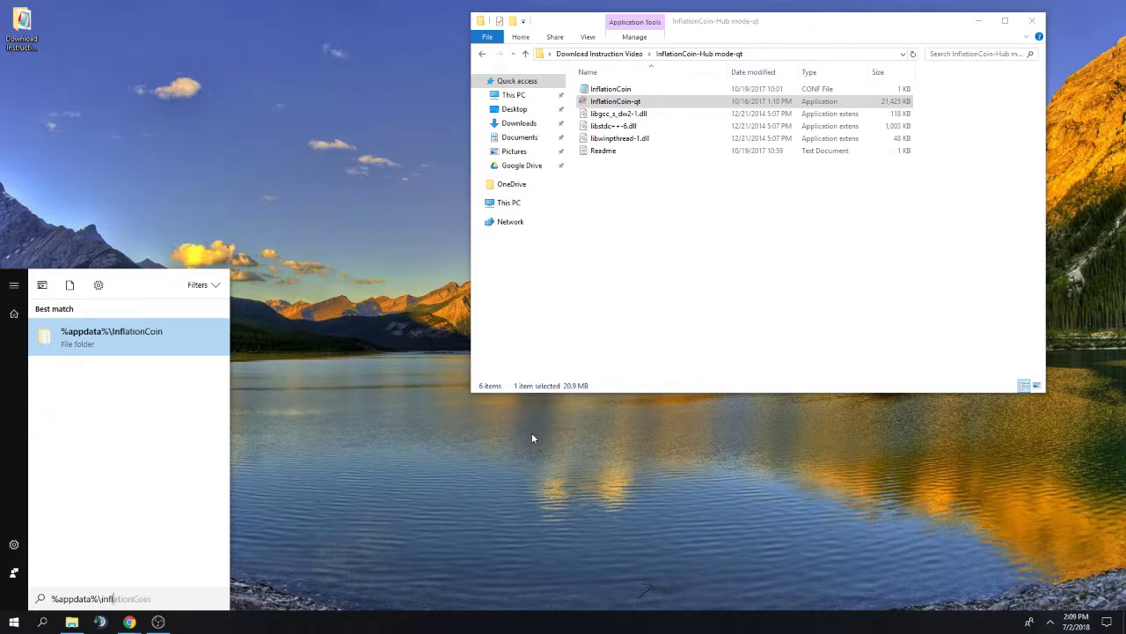
{"action": "key", "text": "Return"}
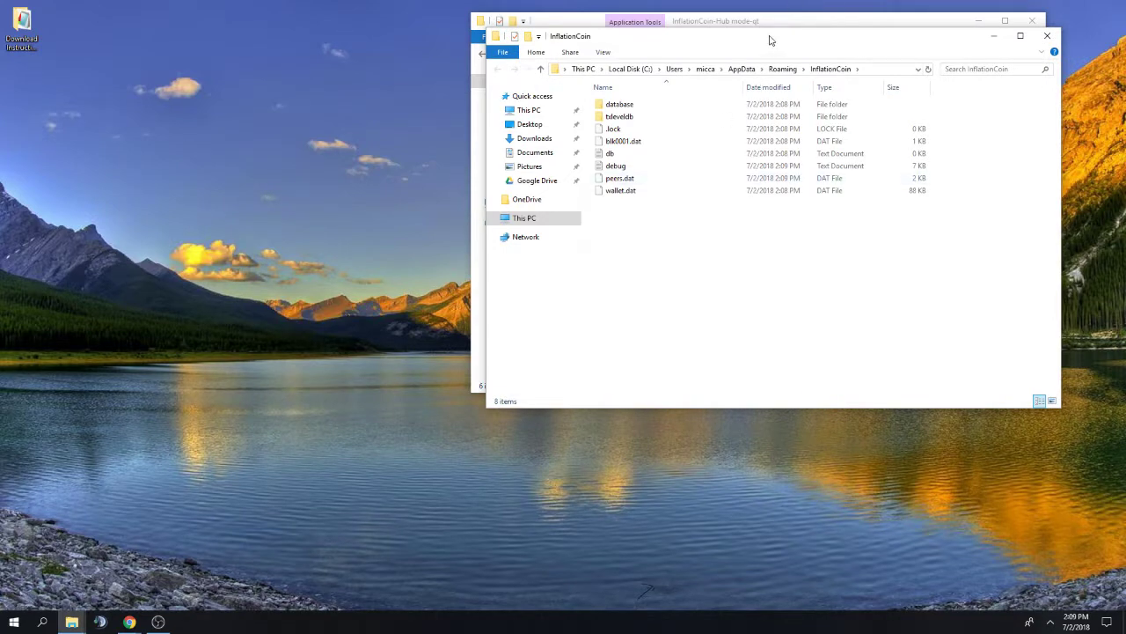
{"action": "left_click_drag", "start_coordinate": [765, 37], "coordinate": [315, 104]}
- Inspect the folder's full AppData\Roaming path in the address bar, then reposition the window lower
{"action": "left_click", "coordinate": [432, 136]}
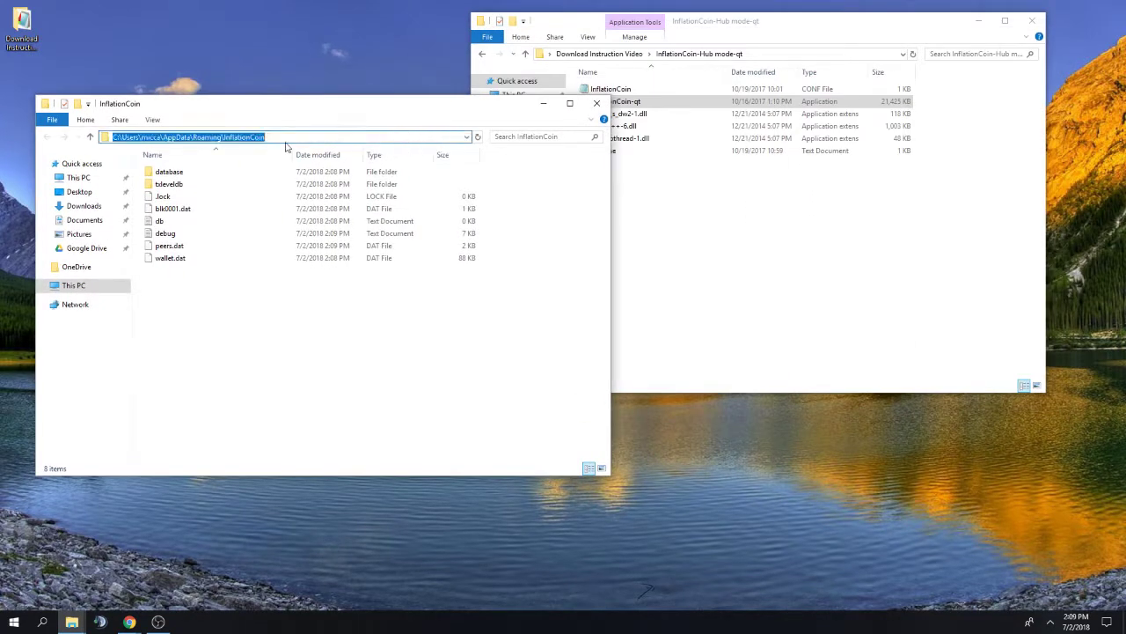
{"action": "left_click", "coordinate": [119, 136]}
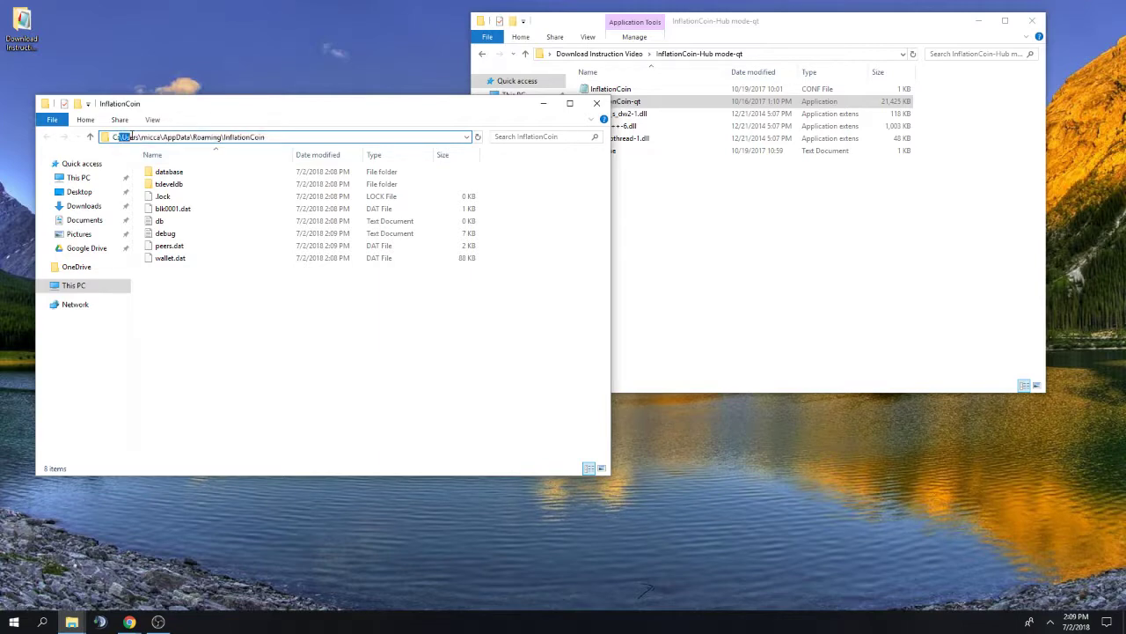
{"action": "double_click", "coordinate": [145, 136]}
{"action": "left_click", "coordinate": [157, 136]}
{"action": "left_click_drag", "start_coordinate": [147, 136], "coordinate": [243, 136]}
{"action": "left_click", "coordinate": [162, 136]}
{"action": "left_click", "coordinate": [246, 136]}
{"action": "left_click", "coordinate": [227, 334]}
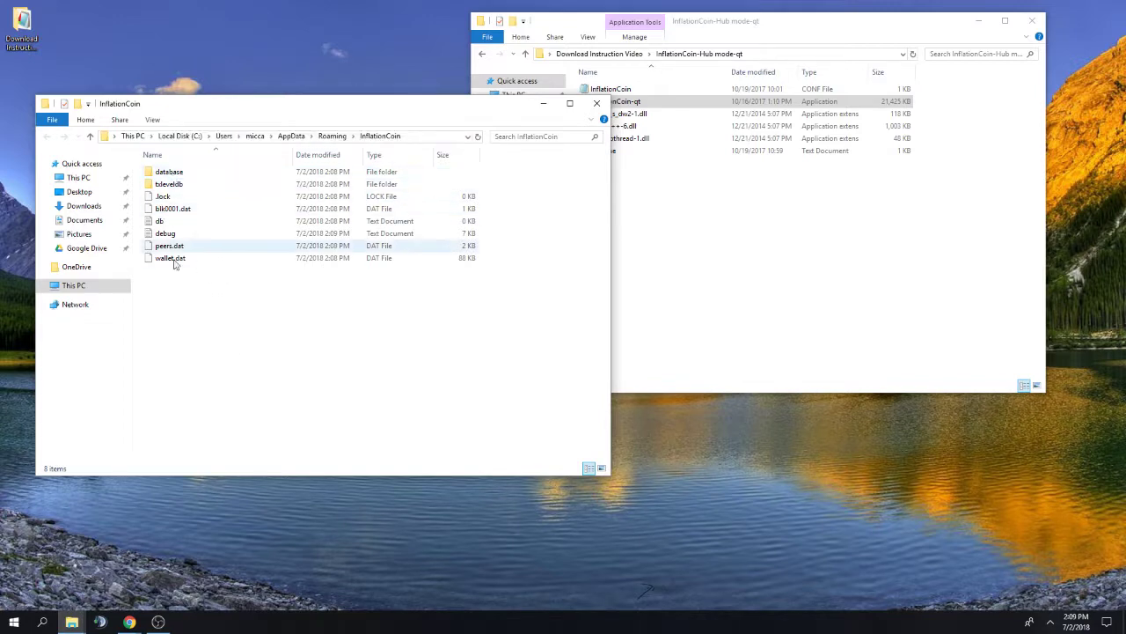
{"action": "left_click_drag", "start_coordinate": [256, 116], "coordinate": [244, 214]}
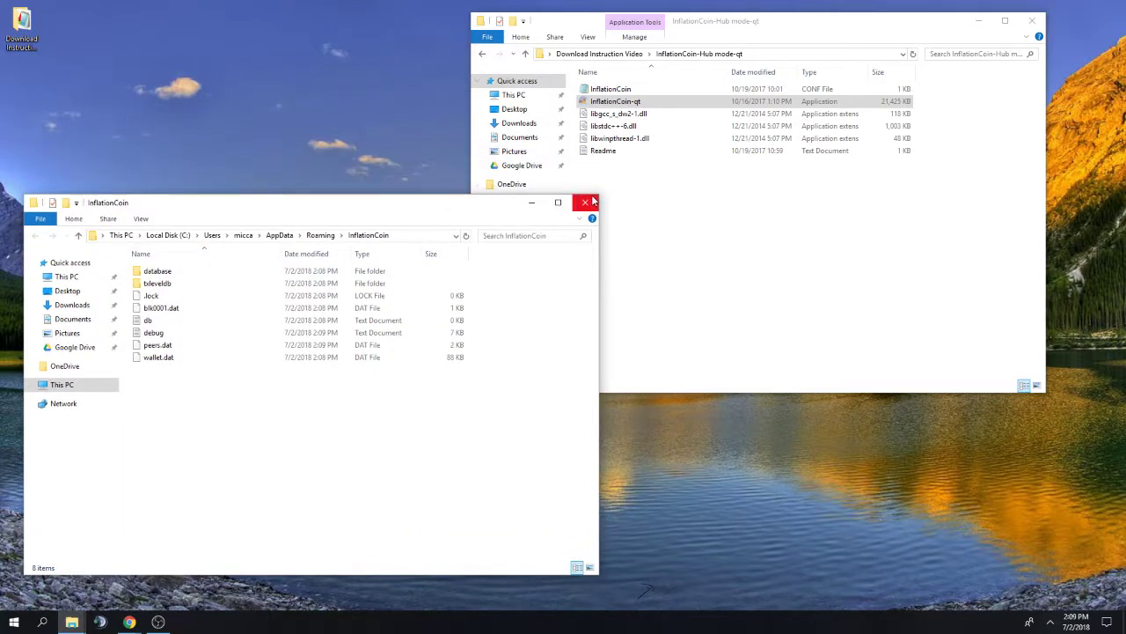
- Copy InflationCoin.conf from the mode-qt folder and paste it into AppData\Roaming\InflationCoin
{"action": "left_click", "coordinate": [718, 184]}
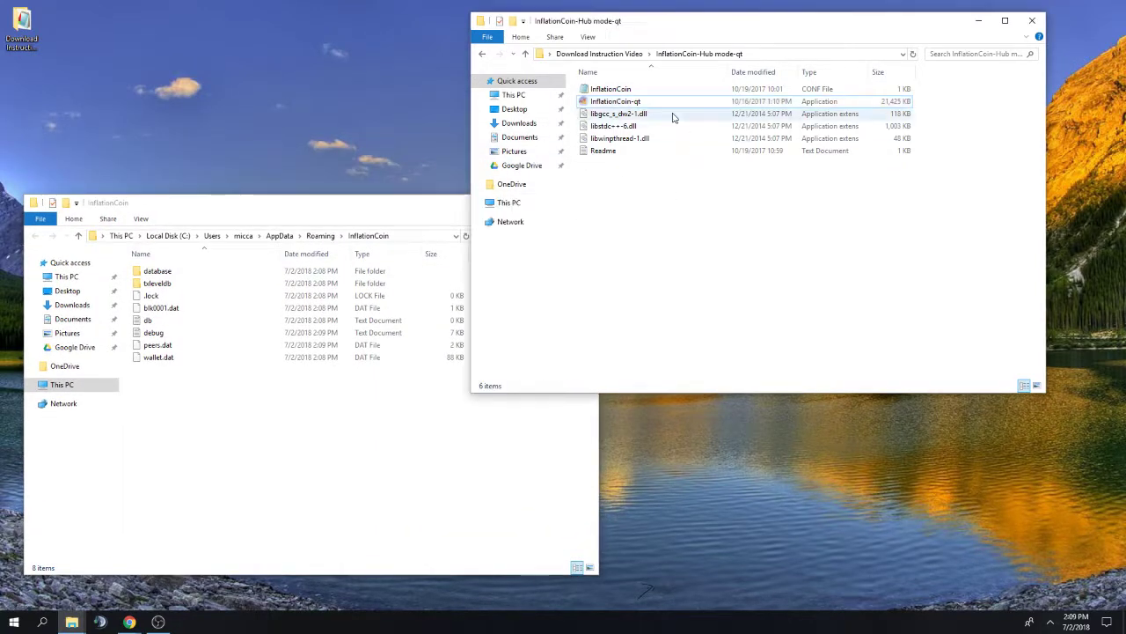
{"action": "right_click", "coordinate": [640, 90]}
{"action": "left_click", "coordinate": [626, 90]}
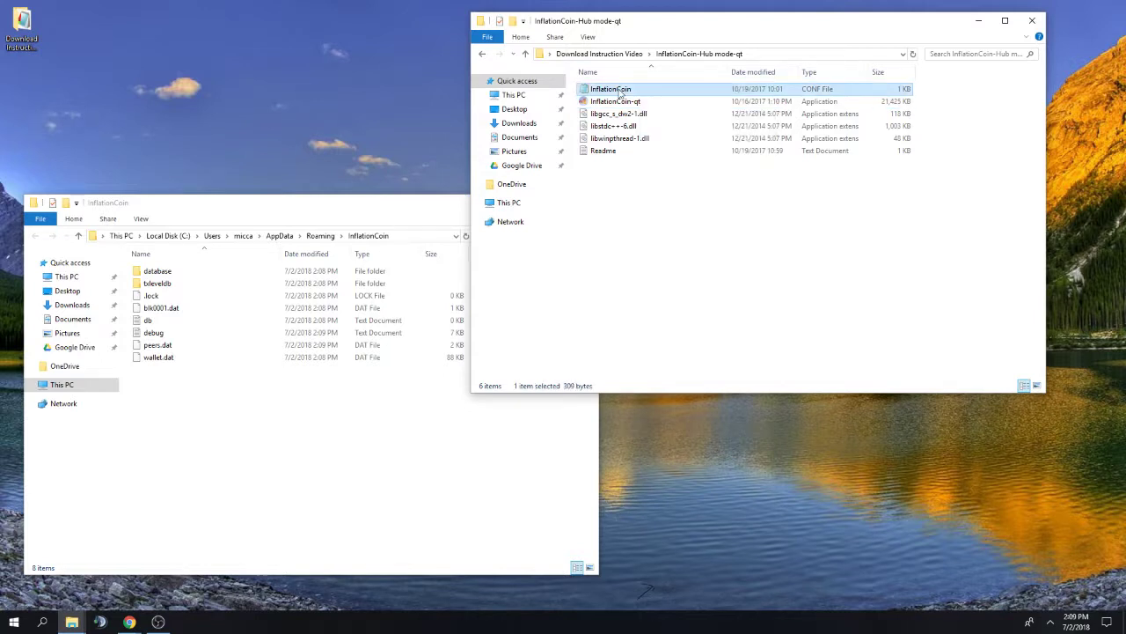
{"action": "right_click", "coordinate": [620, 89]}
{"action": "left_click", "coordinate": [662, 227]}
{"action": "left_click", "coordinate": [147, 403]}
{"action": "right_click", "coordinate": [148, 403]}
{"action": "left_click", "coordinate": [188, 479]}
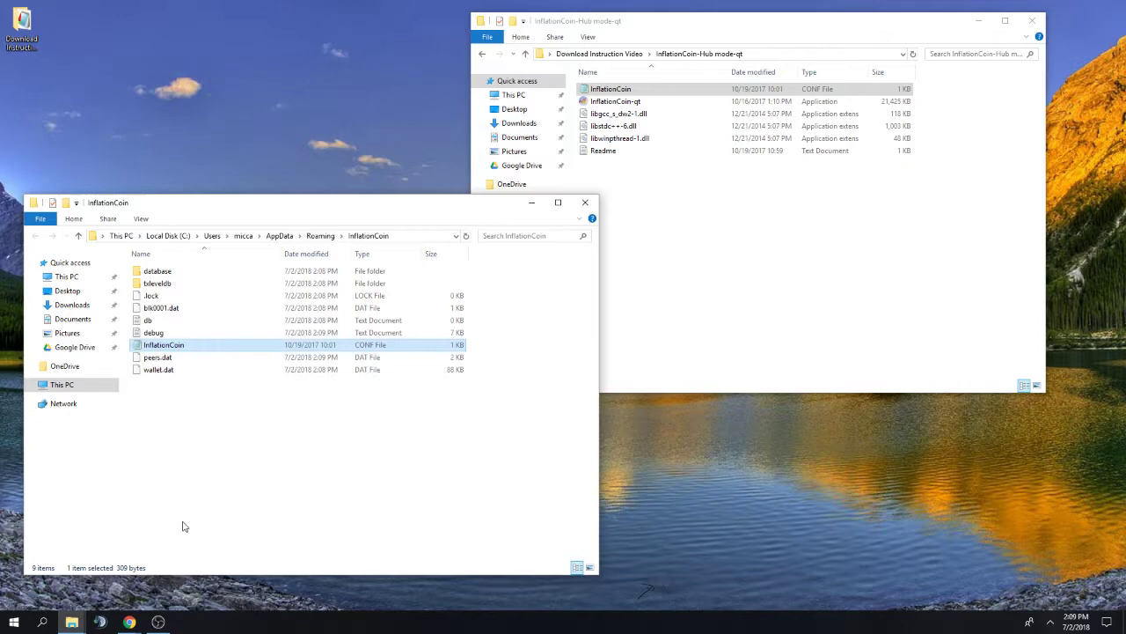
{"action": "left_click", "coordinate": [727, 268]}
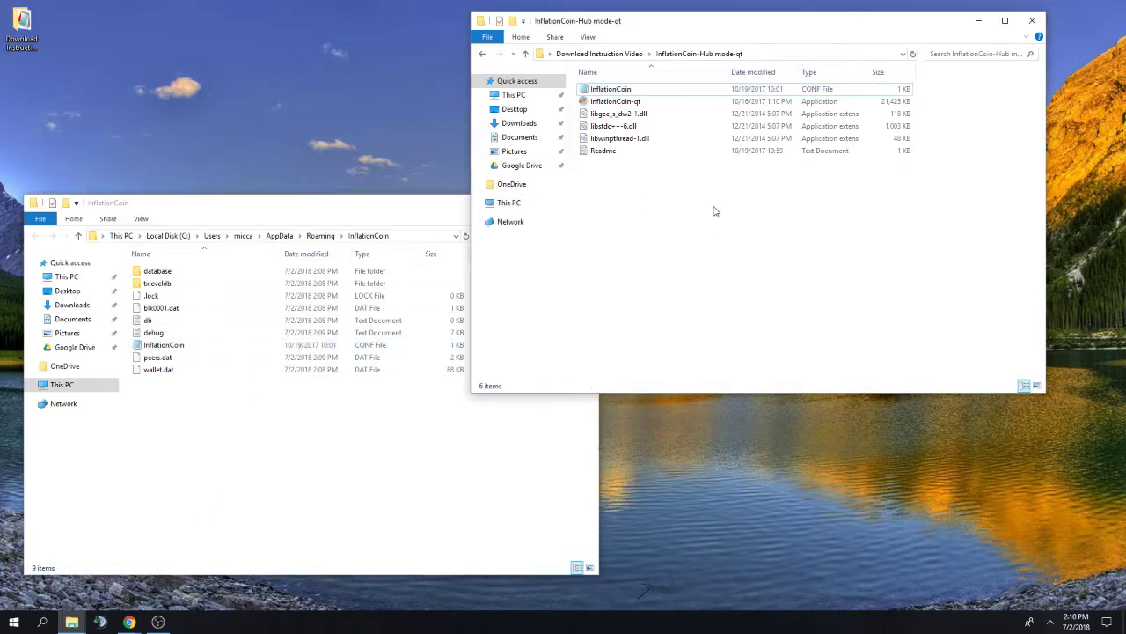
- Run InflationCoin-qt, let it download its first 1441 blocks, then close the wallet
{"action": "double_click", "coordinate": [606, 103]}
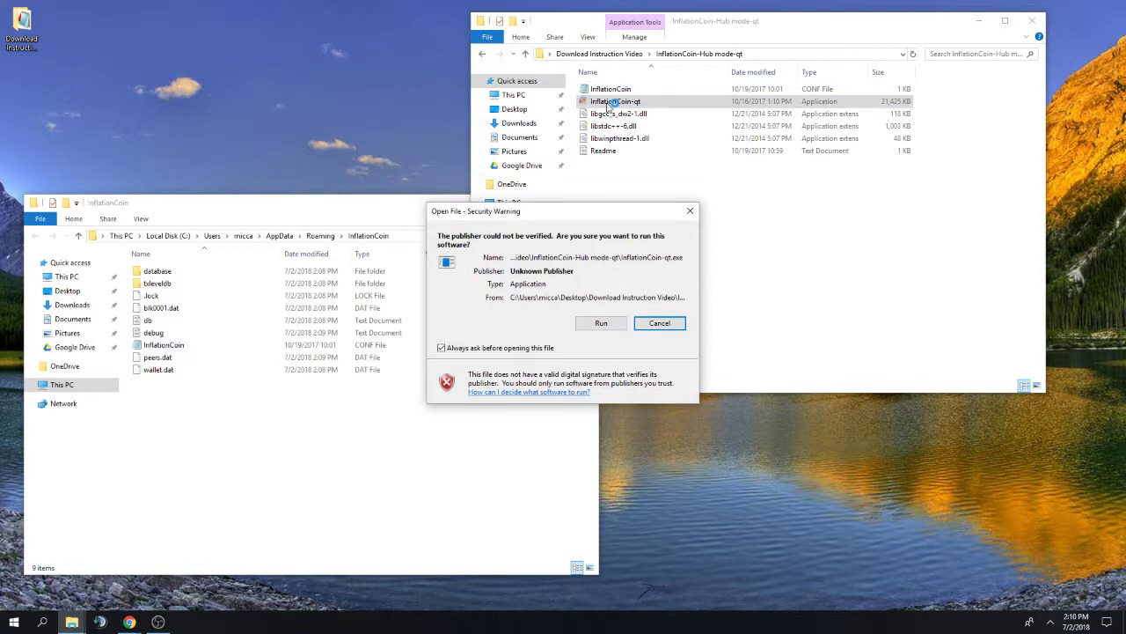
{"action": "left_click", "coordinate": [602, 323]}
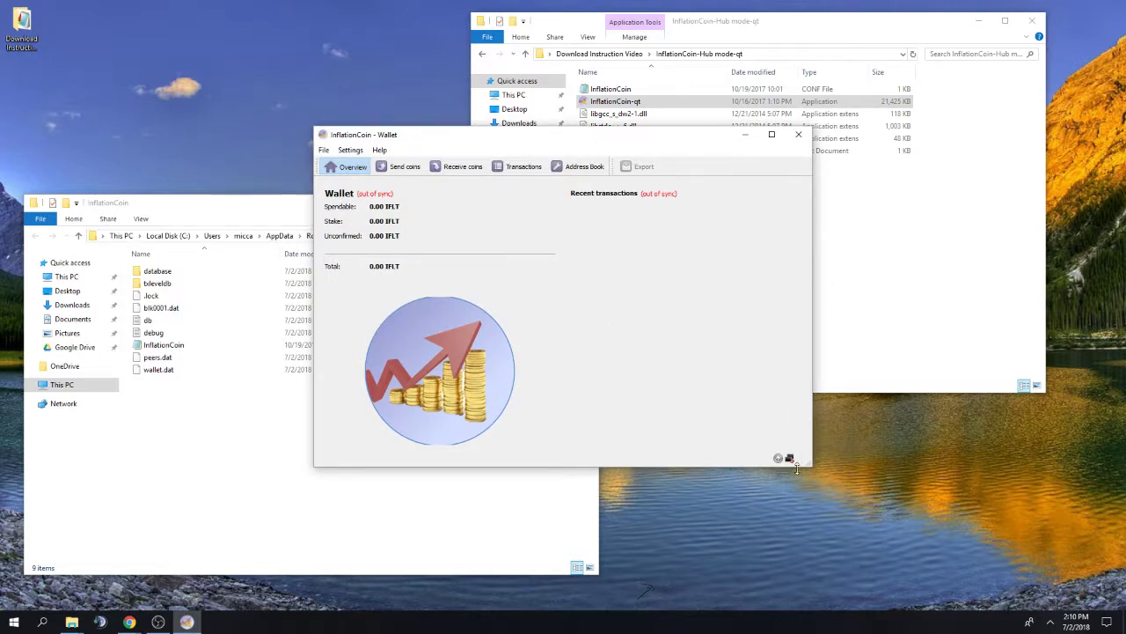
{"action": "mouse_move", "coordinate": [789, 459]}
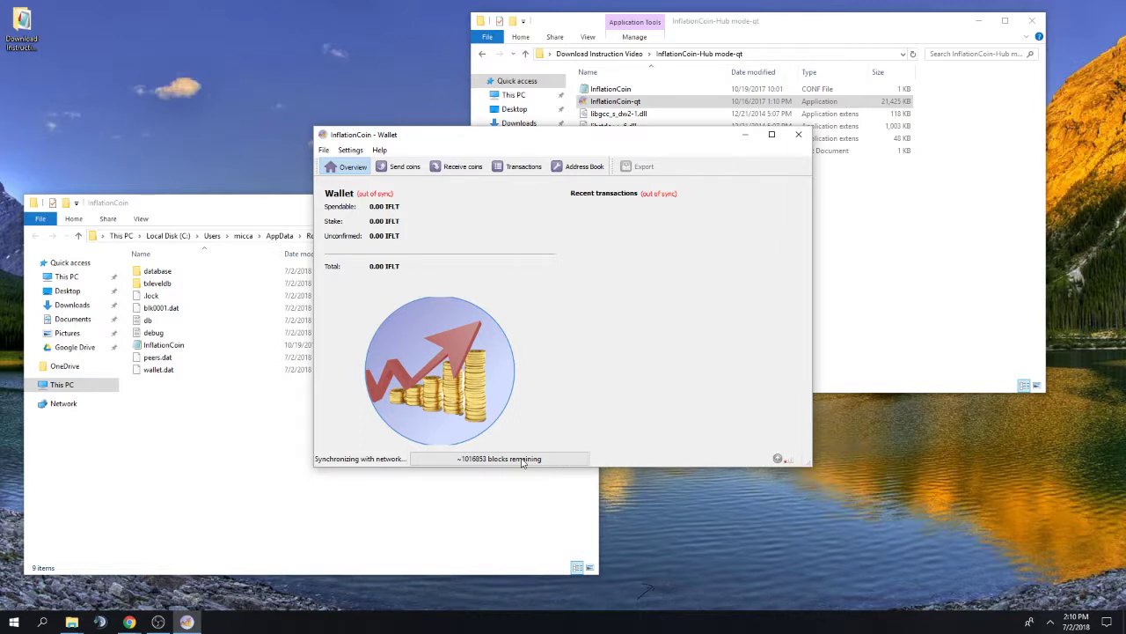
{"action": "mouse_move", "coordinate": [523, 461]}
{"action": "left_click", "coordinate": [800, 136]}
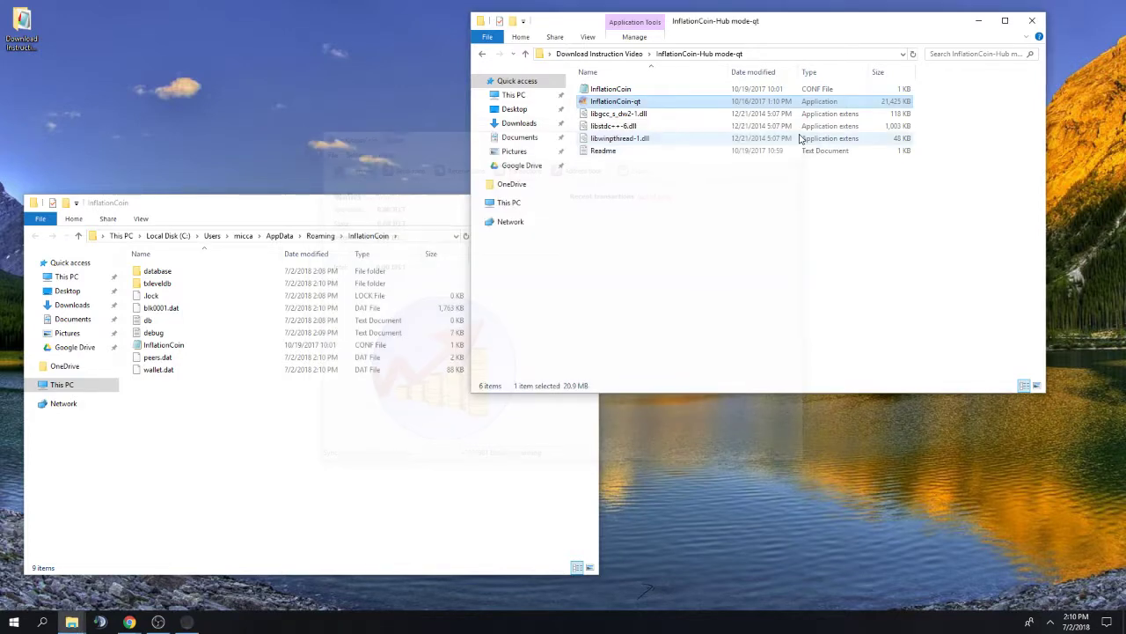
- Open the Bootstrap folder under Download Instruction Video and select all its blockchain files
{"action": "left_click", "coordinate": [682, 217]}
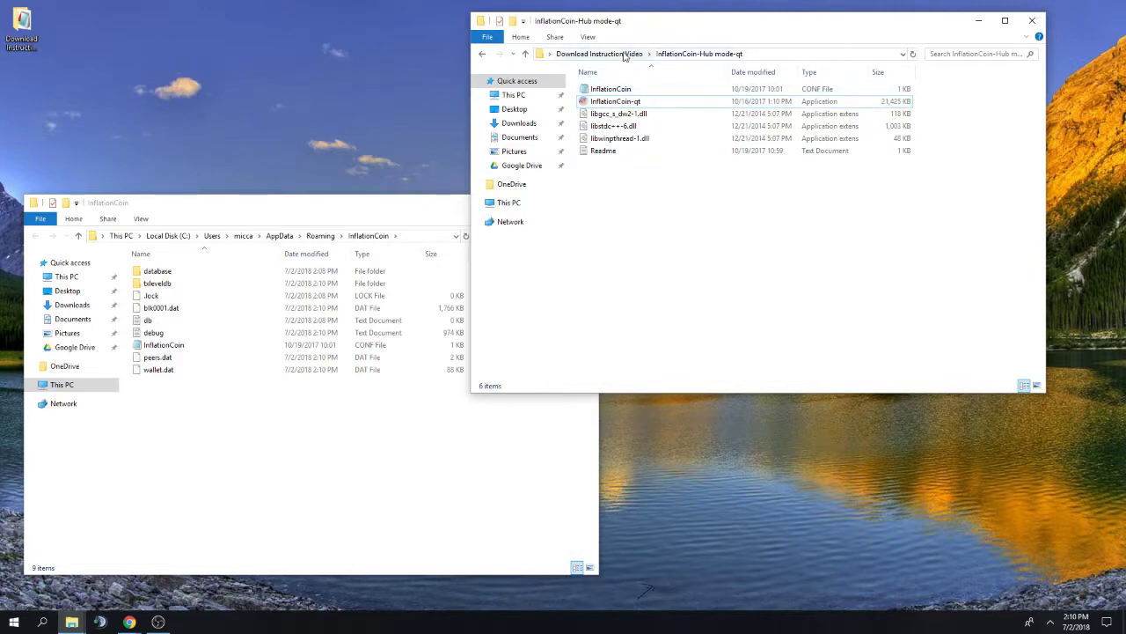
{"action": "left_click", "coordinate": [609, 55]}
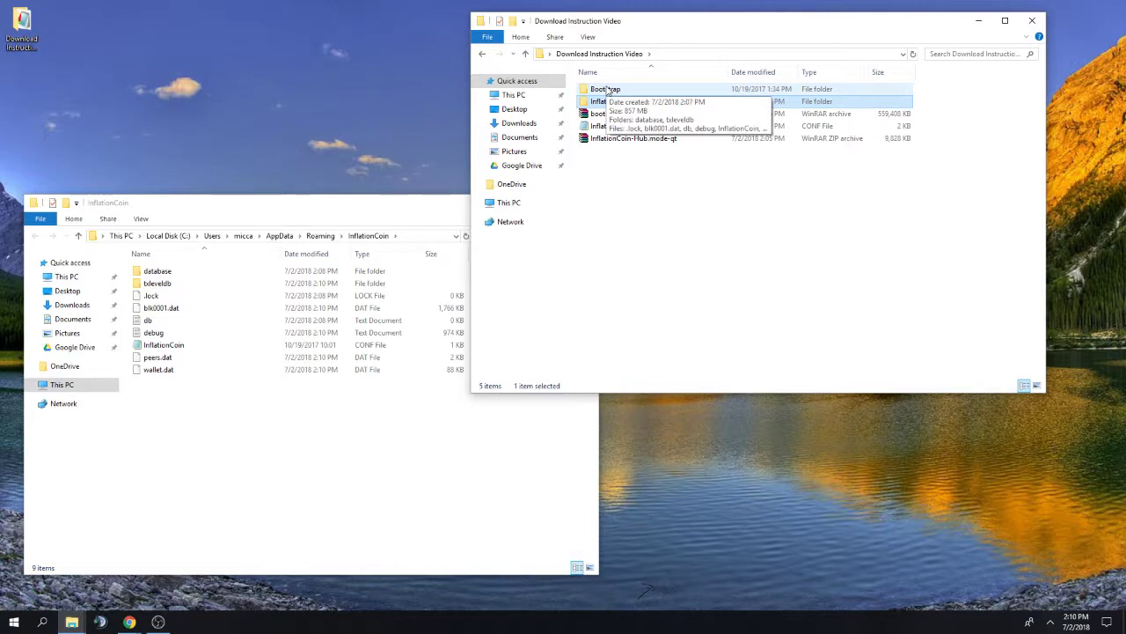
{"action": "double_click", "coordinate": [607, 90]}
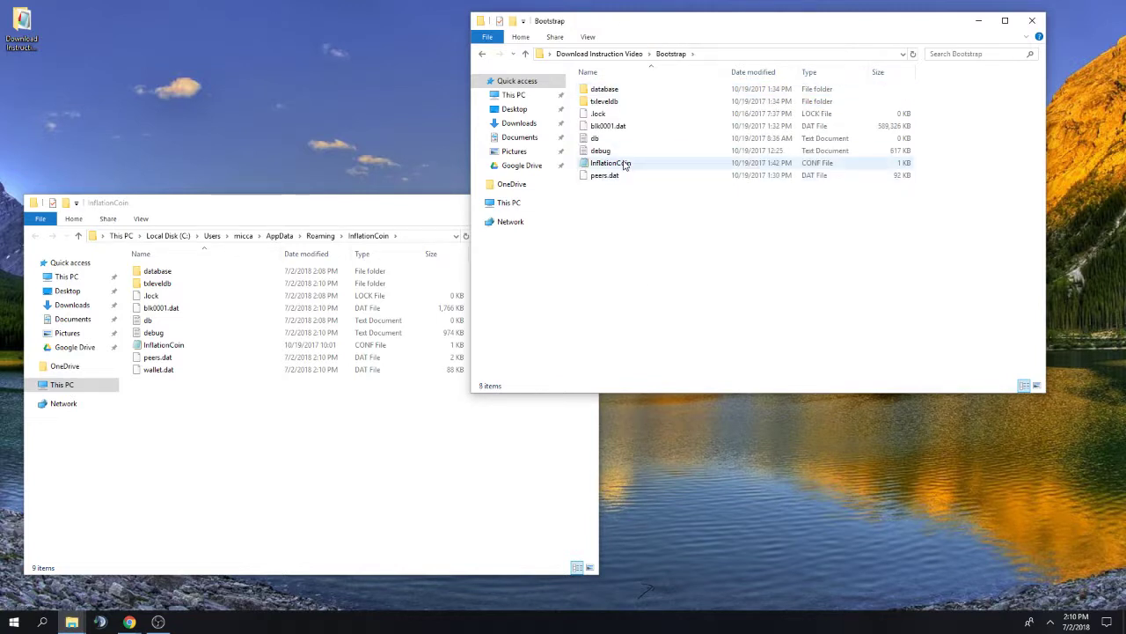
{"action": "left_click_drag", "start_coordinate": [628, 236], "coordinate": [616, 86]}
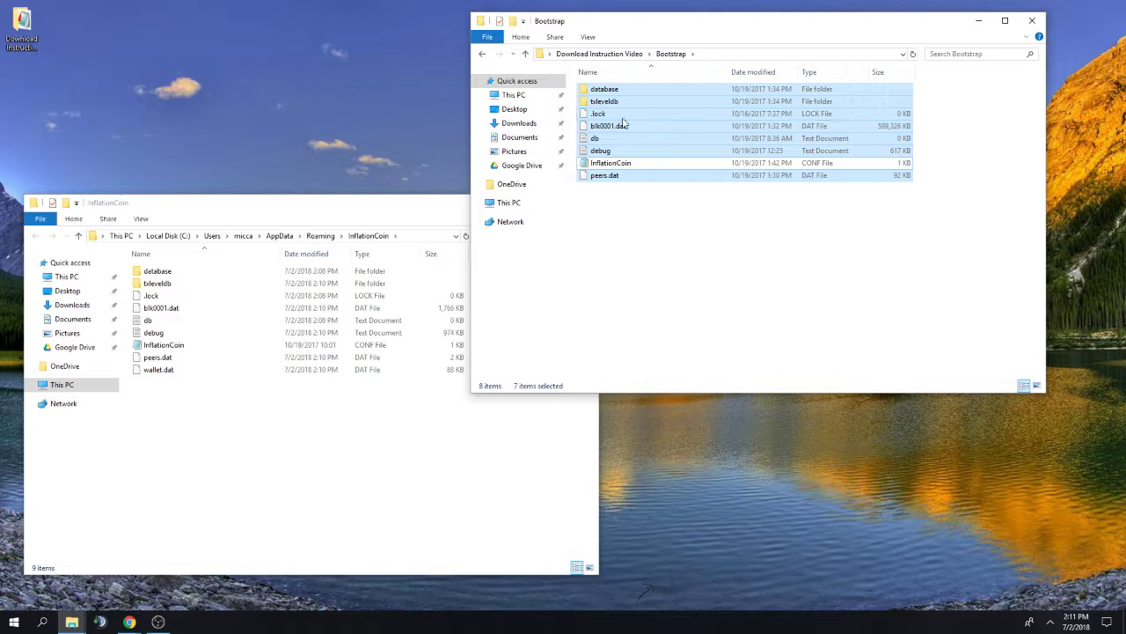
- Move the files into the InflationCoin data folder, replacing existing copies so blk0001.dat holds 589,326 KB
{"action": "left_click_drag", "start_coordinate": [621, 117], "coordinate": [242, 457]}
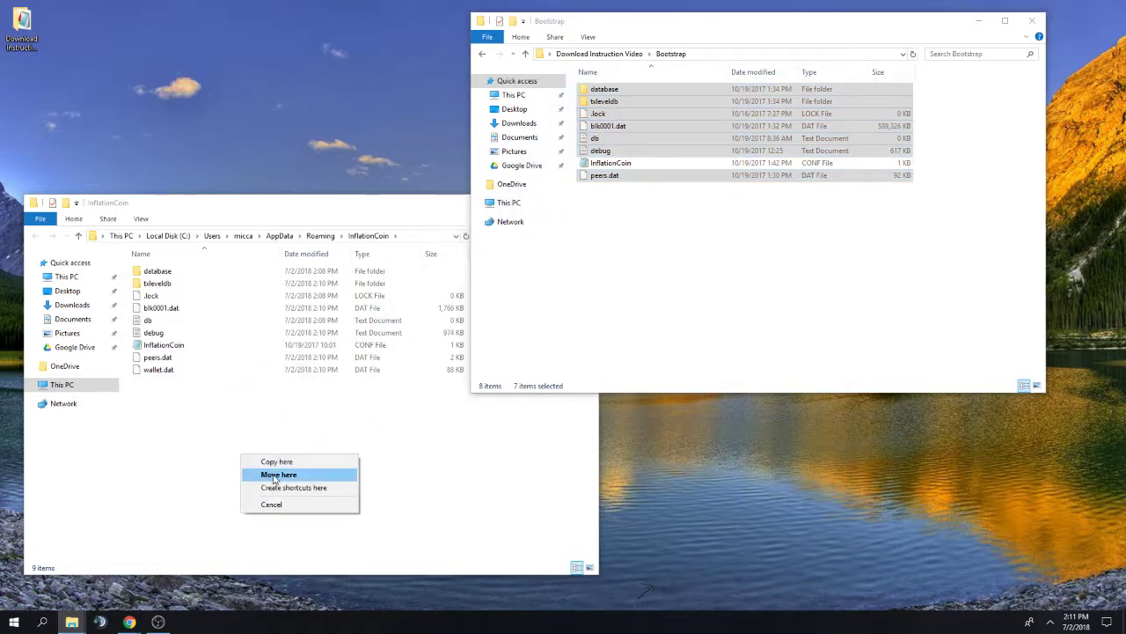
{"action": "left_click", "coordinate": [275, 476]}
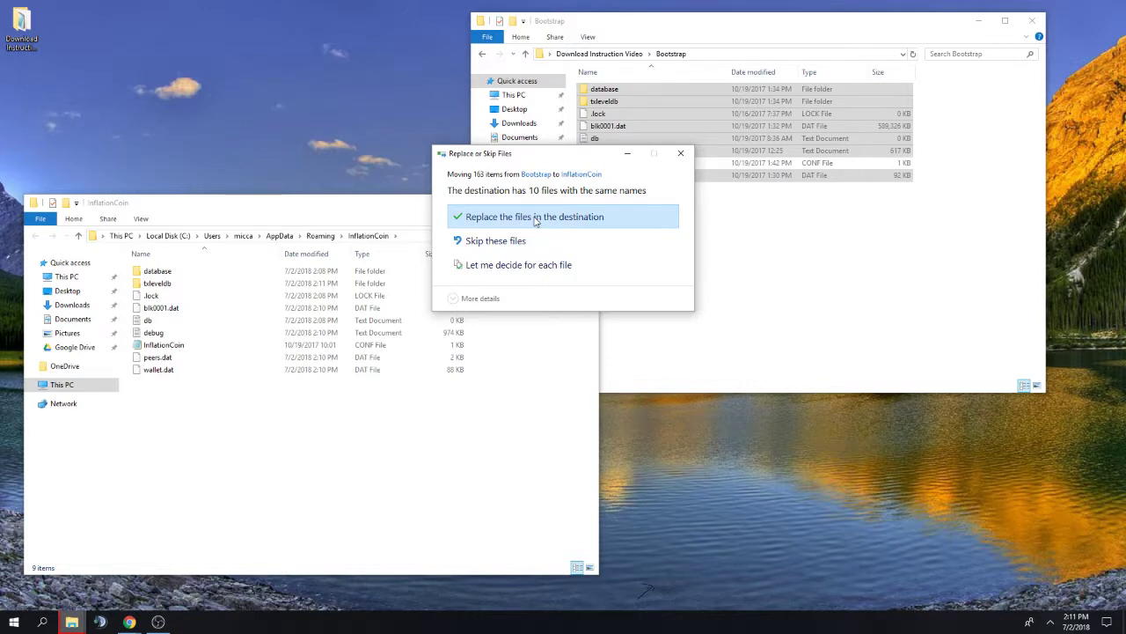
{"action": "left_click", "coordinate": [535, 221]}
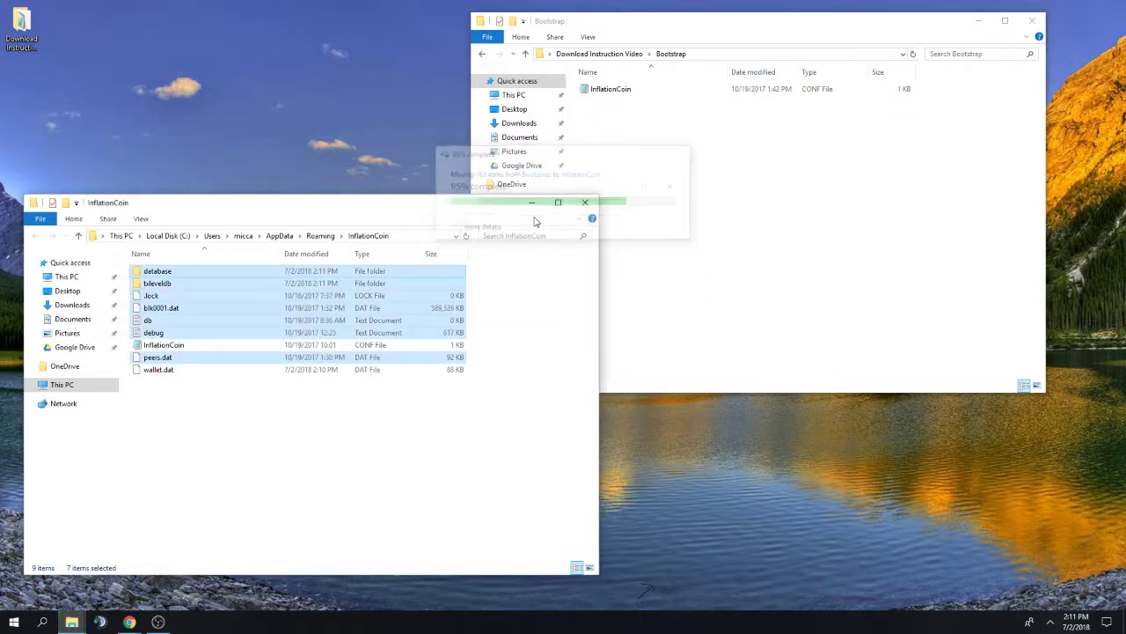
{"action": "left_click", "coordinate": [546, 299]}
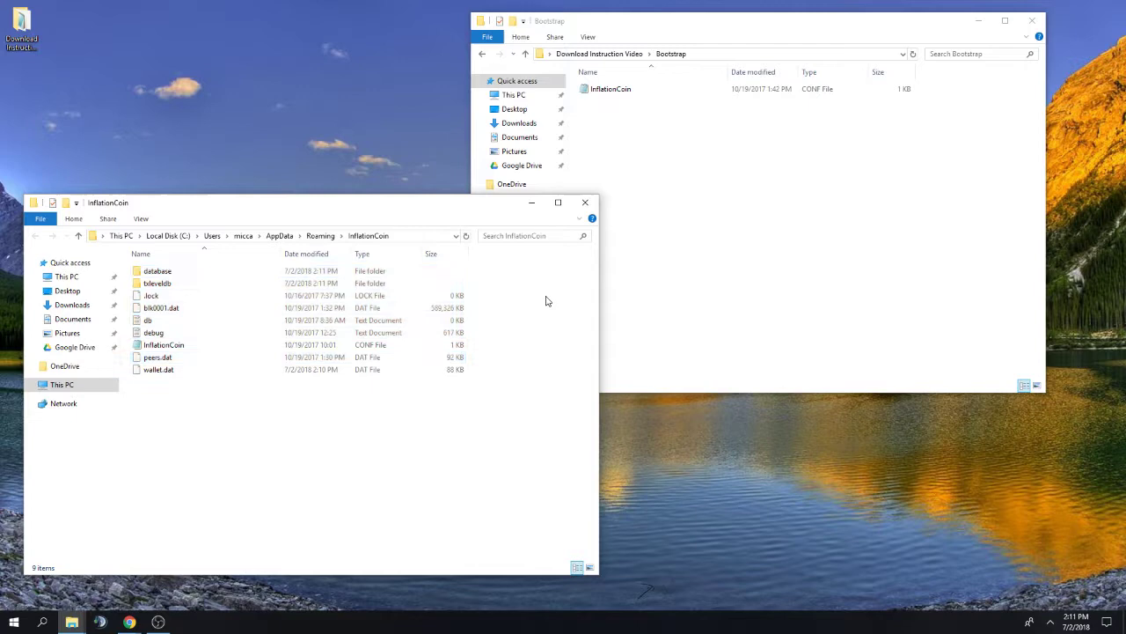
{"action": "left_click", "coordinate": [712, 207]}
- Add a desktop shortcut for InflationCoin-qt from the mode-qt folder and launch the wallet with it
{"action": "left_click", "coordinate": [482, 54]}
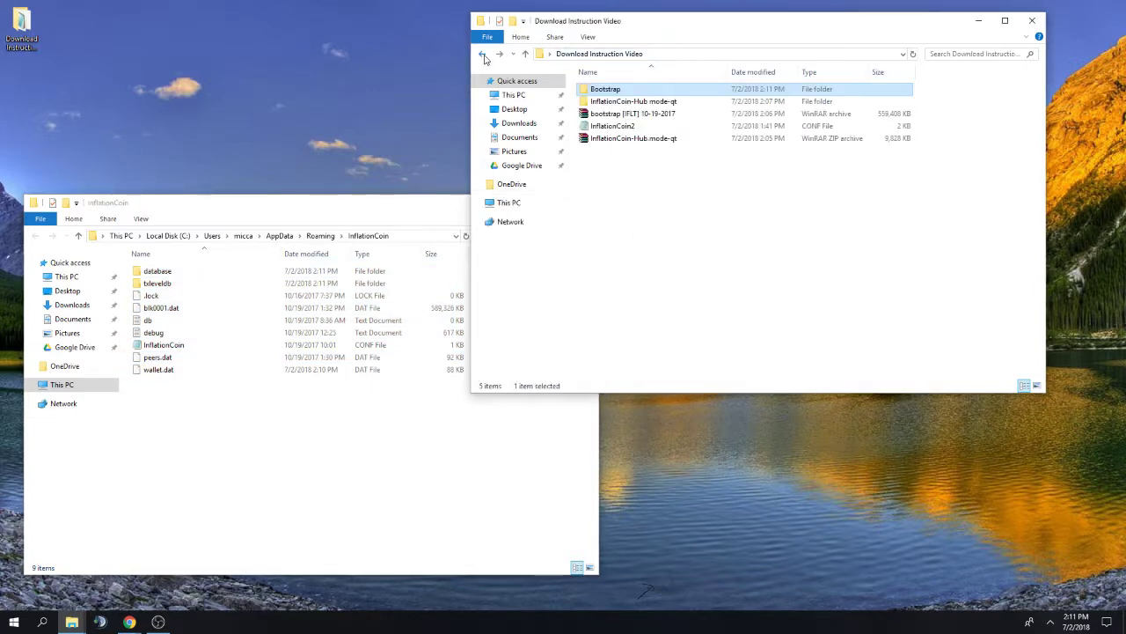
{"action": "double_click", "coordinate": [616, 102]}
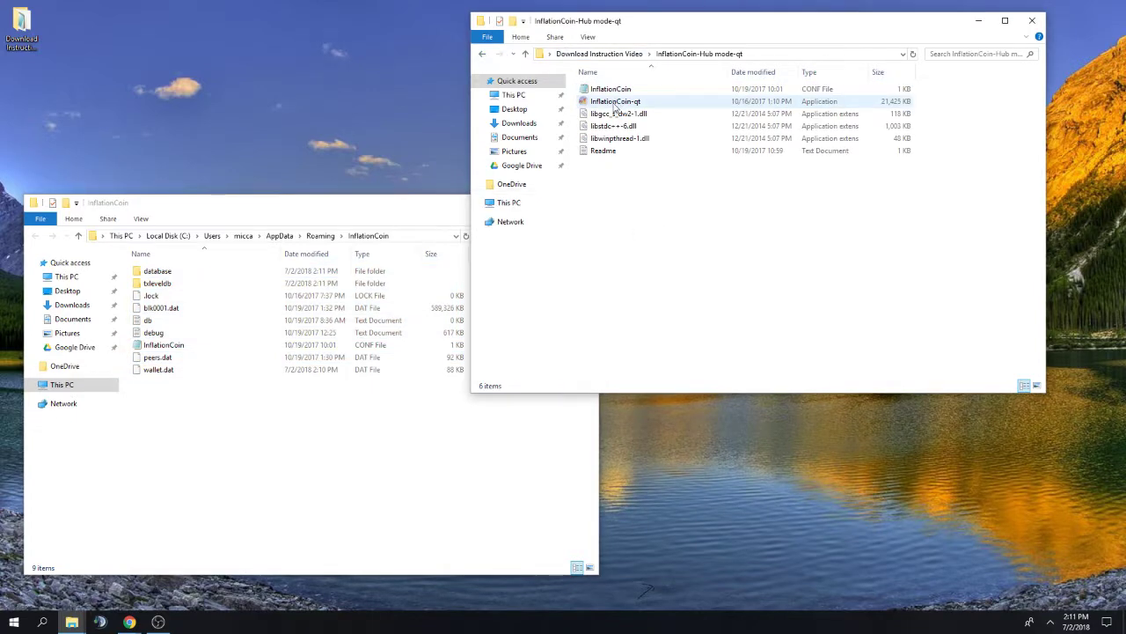
{"action": "right_click", "coordinate": [616, 103]}
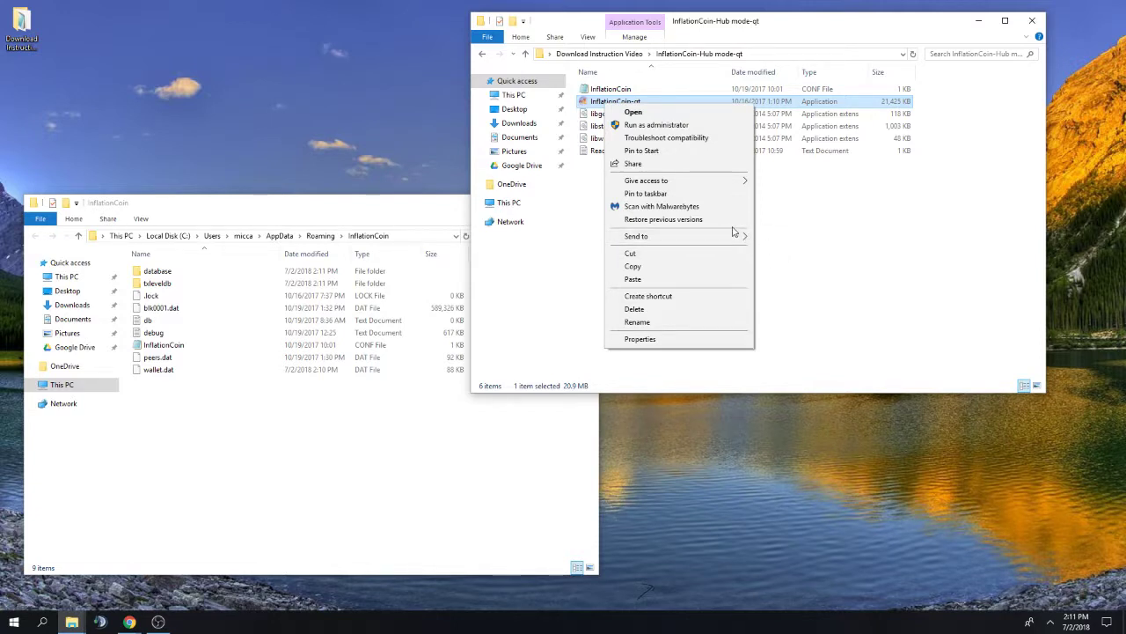
{"action": "mouse_move", "coordinate": [735, 231]}
{"action": "left_click", "coordinate": [793, 261]}
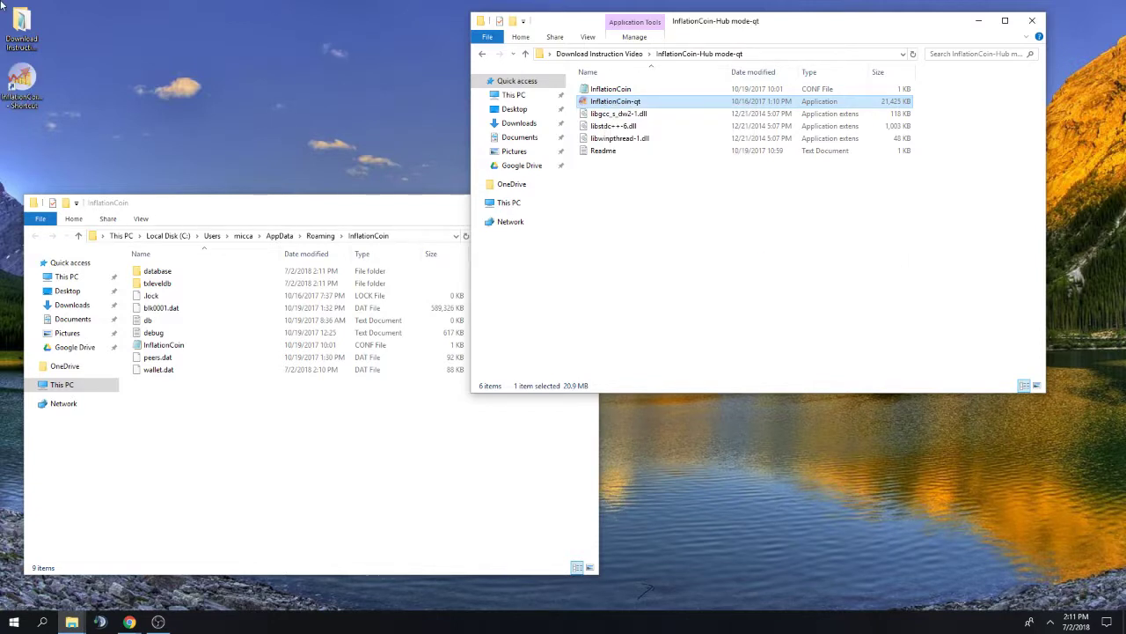
{"action": "left_click", "coordinate": [21, 27]}
{"action": "double_click", "coordinate": [23, 84]}
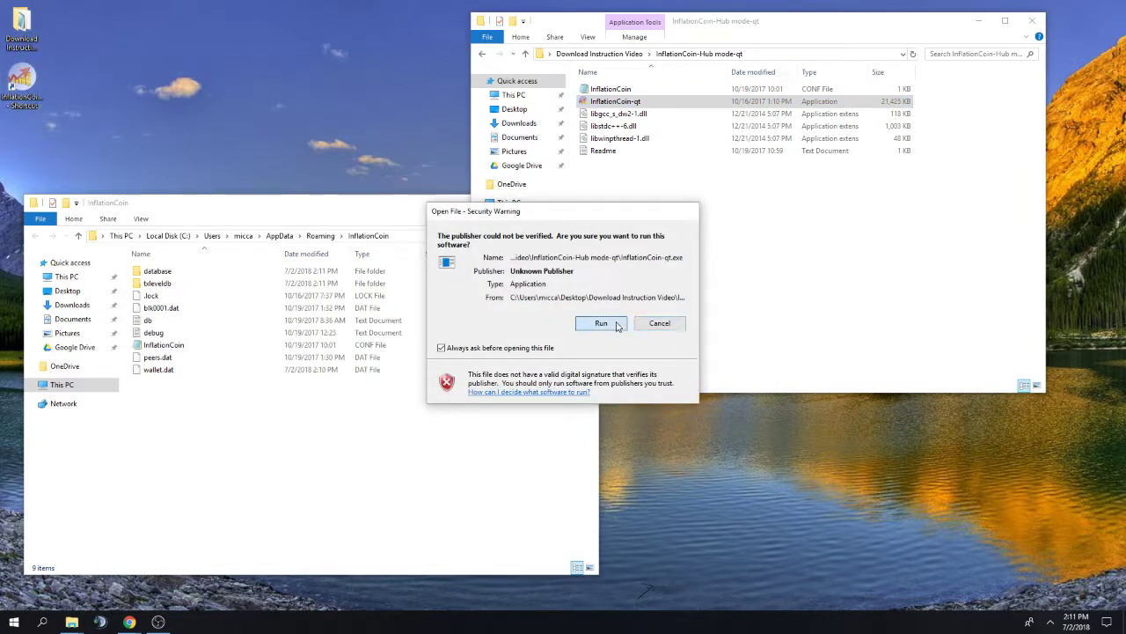
- Let the unverified wallet run and sync from the bootstrap data, about 380,000 blocks remaining
{"action": "left_click", "coordinate": [601, 323]}
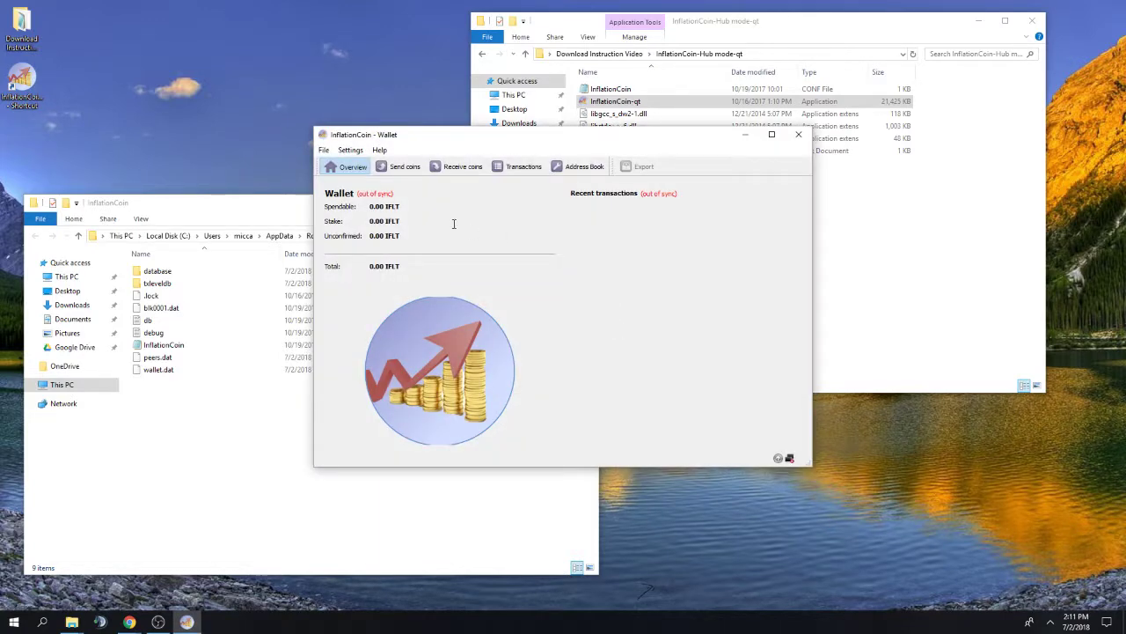
{"action": "mouse_move", "coordinate": [790, 461]}
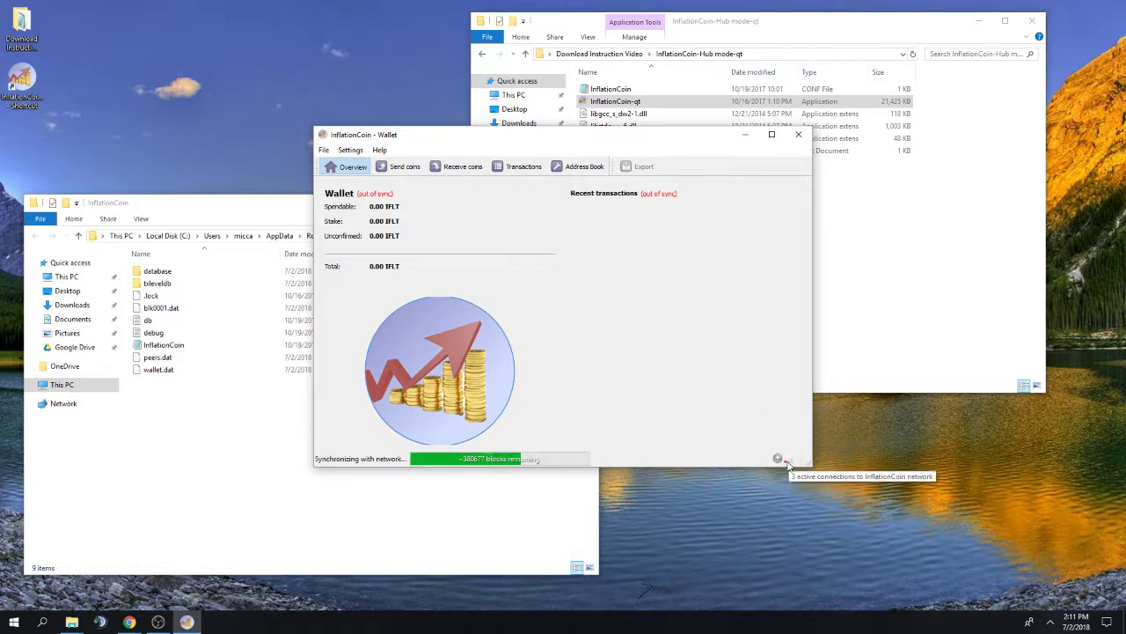
{"action": "mouse_move", "coordinate": [475, 463]}
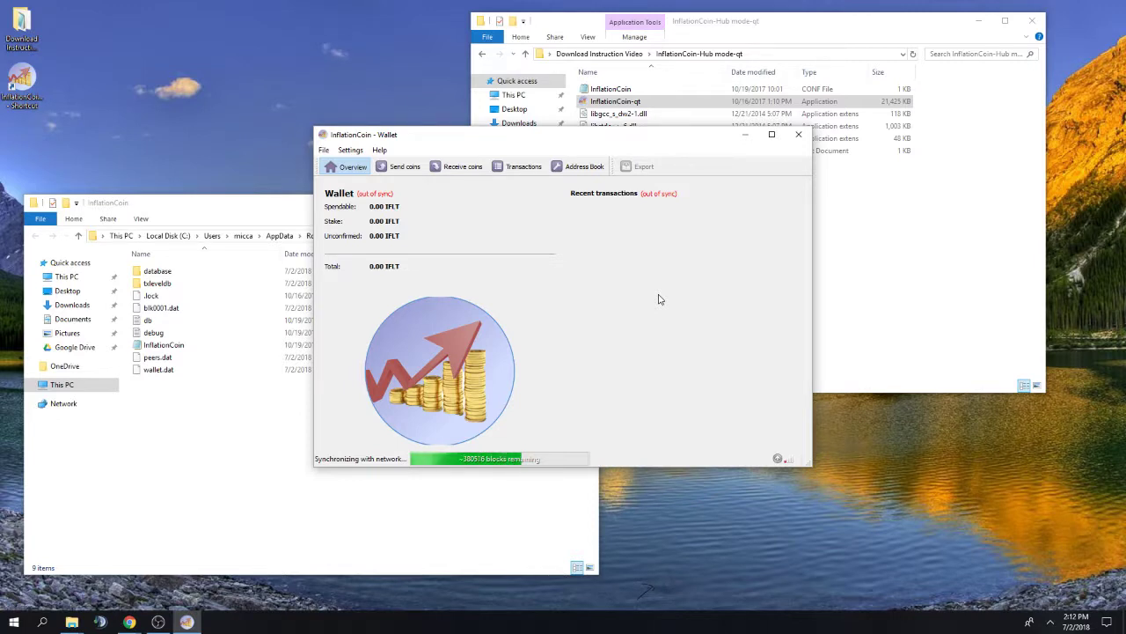
- Check the Receive coins page, return to Overview, and move the wallet window lower right
{"action": "left_click", "coordinate": [456, 167]}
{"action": "left_click", "coordinate": [348, 167]}
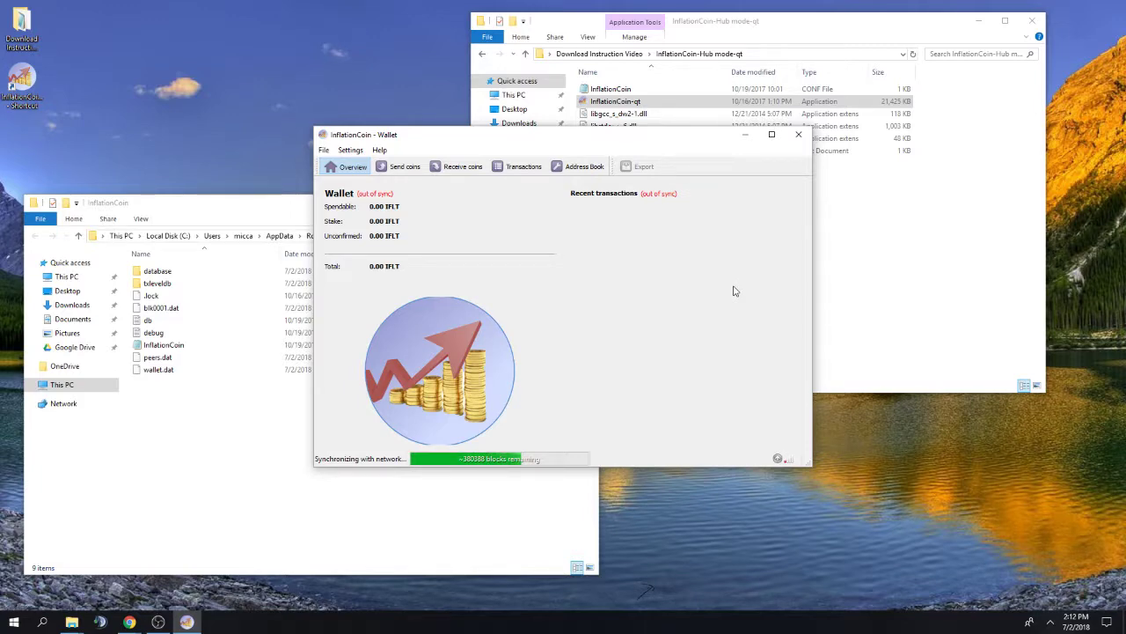
{"action": "left_click_drag", "start_coordinate": [687, 140], "coordinate": [882, 265]}
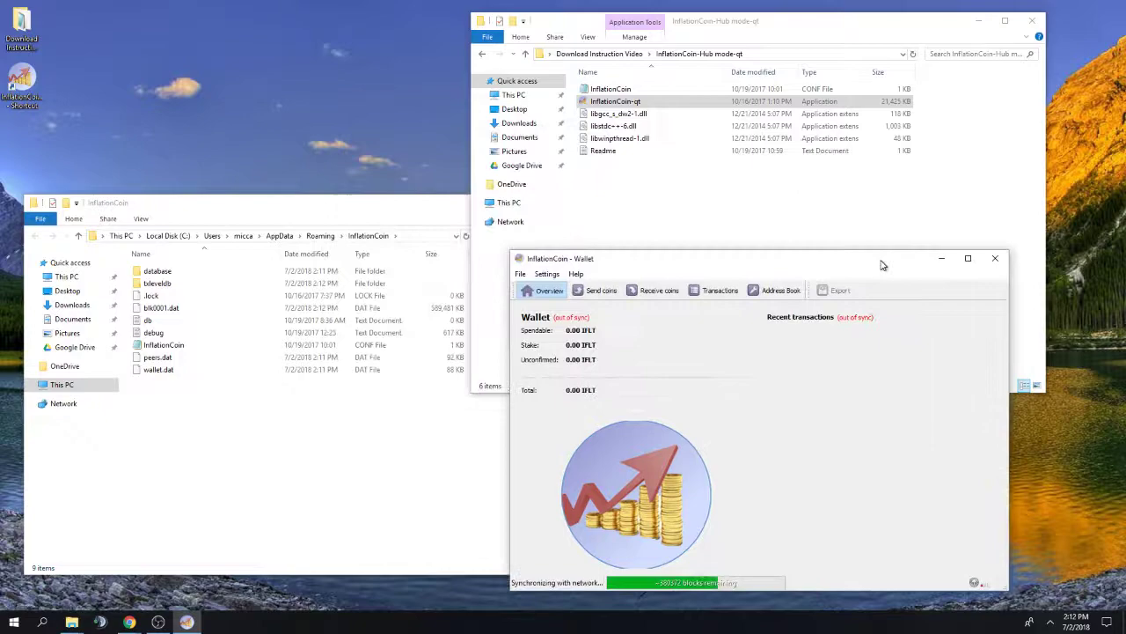